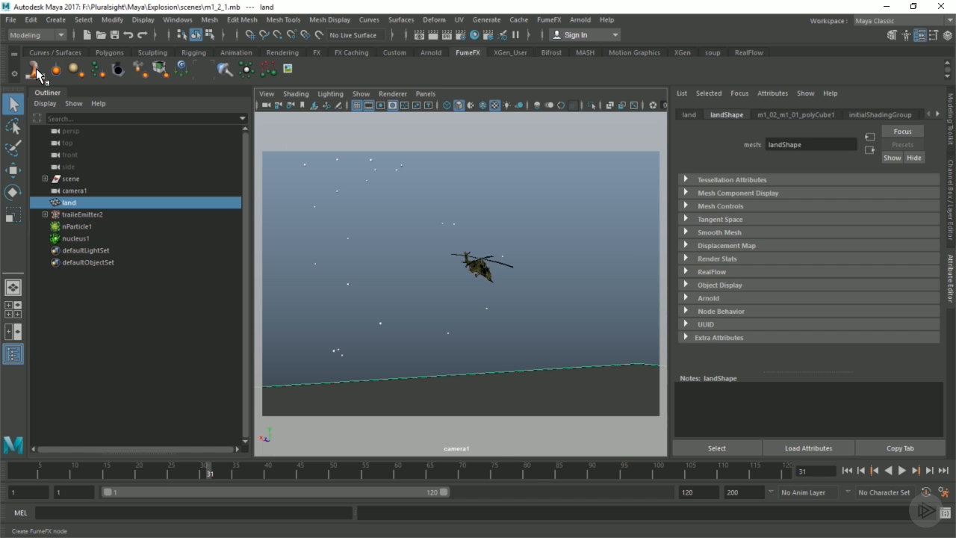
# Switch the viewport to the perspective camera and select the fumeFX2 container.
pyautogui.click(484, 280)
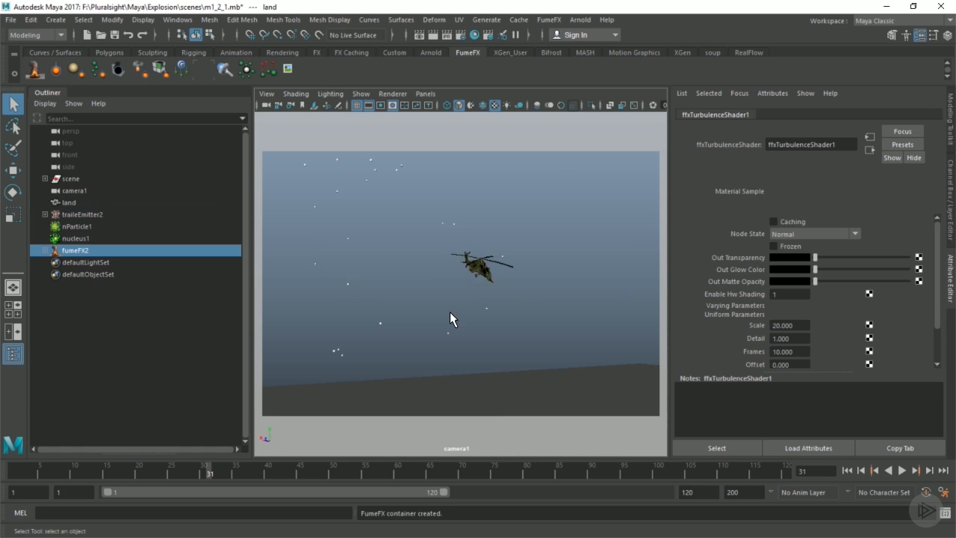
pyautogui.press('space')
pyautogui.press('space')
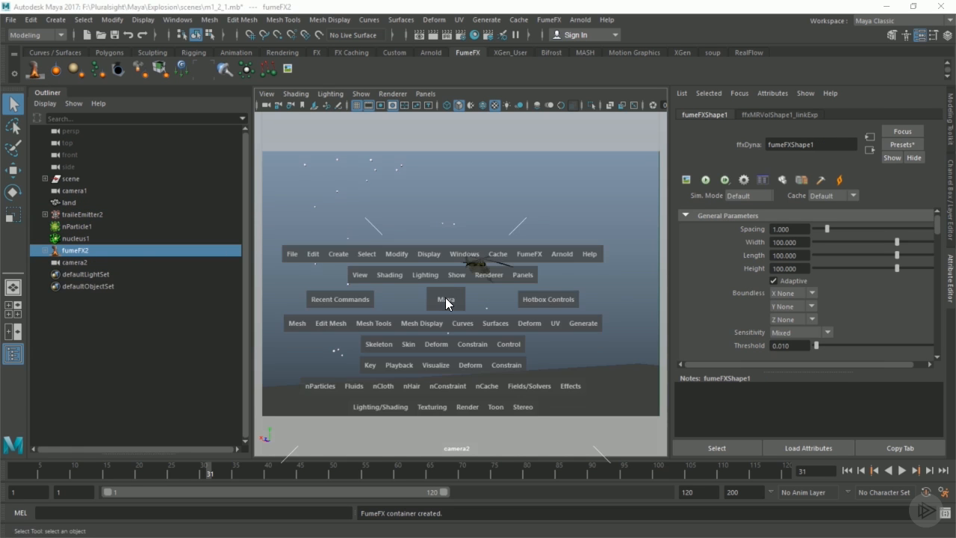
pyautogui.moveTo(446, 299); pyautogui.dragTo(445, 278)
pyautogui.click(70, 247)
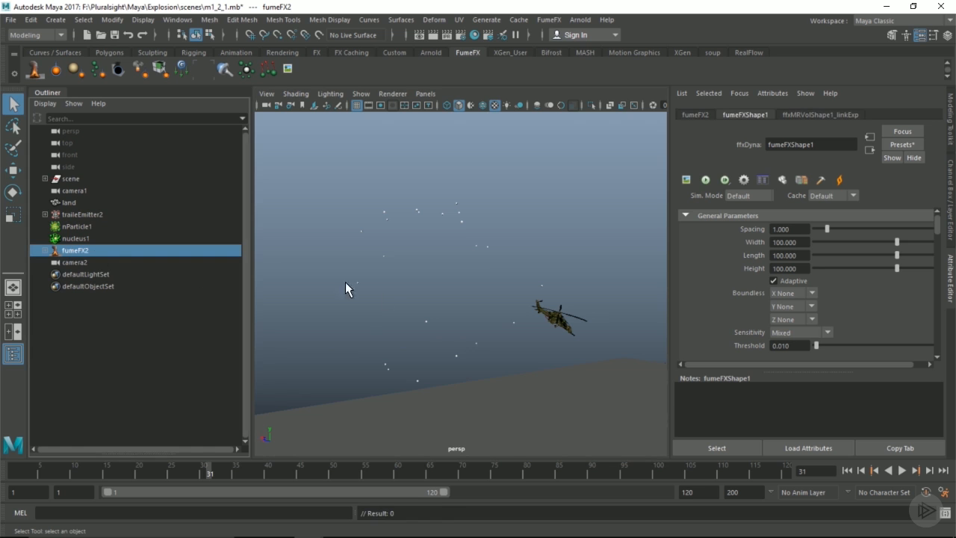
# Move the FumeFX container up into the air beside the helicopter.
pyautogui.keyDown('alt'); pyautogui.moveTo(378, 293); pyautogui.dragTo(359, 293, button='right'); pyautogui.keyUp('alt')
pyautogui.press('w')
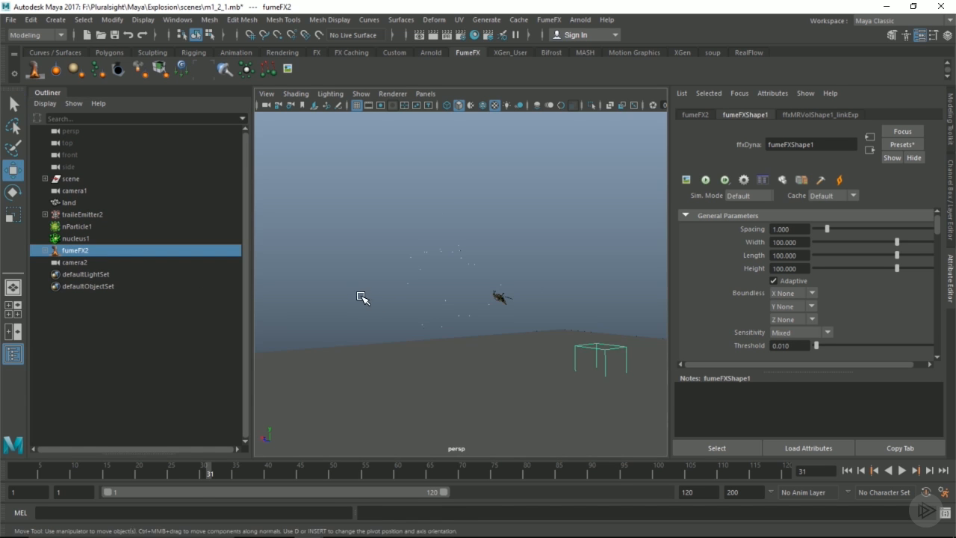
pyautogui.keyDown('alt'); pyautogui.moveTo(424, 305); pyautogui.dragTo(486, 316); pyautogui.keyUp('alt')
pyautogui.moveTo(598, 366); pyautogui.dragTo(427, 336)
pyautogui.moveTo(466, 300); pyautogui.dragTo(425, 270)
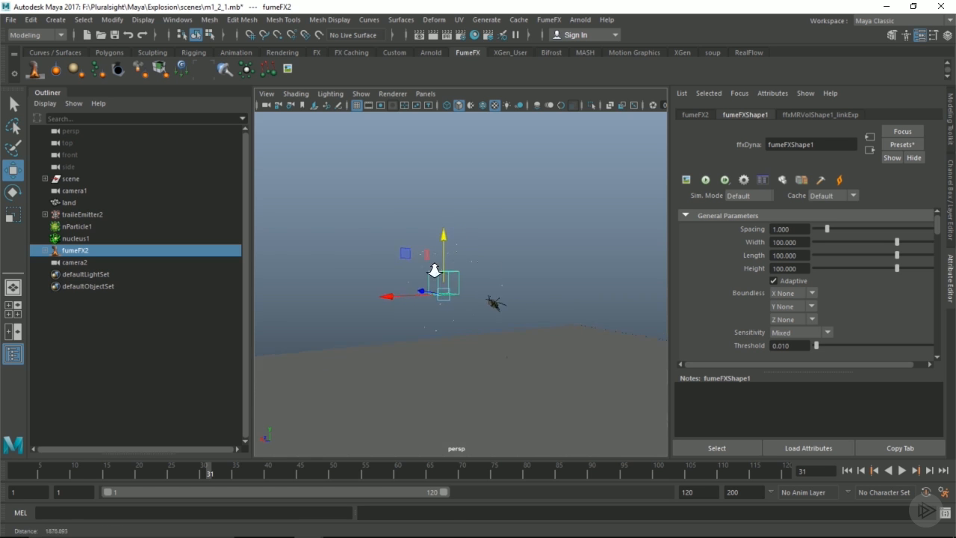
pyautogui.keyDown('alt'); pyautogui.moveTo(425, 270); pyautogui.dragTo(581, 280, button='right'); pyautogui.keyUp('alt')
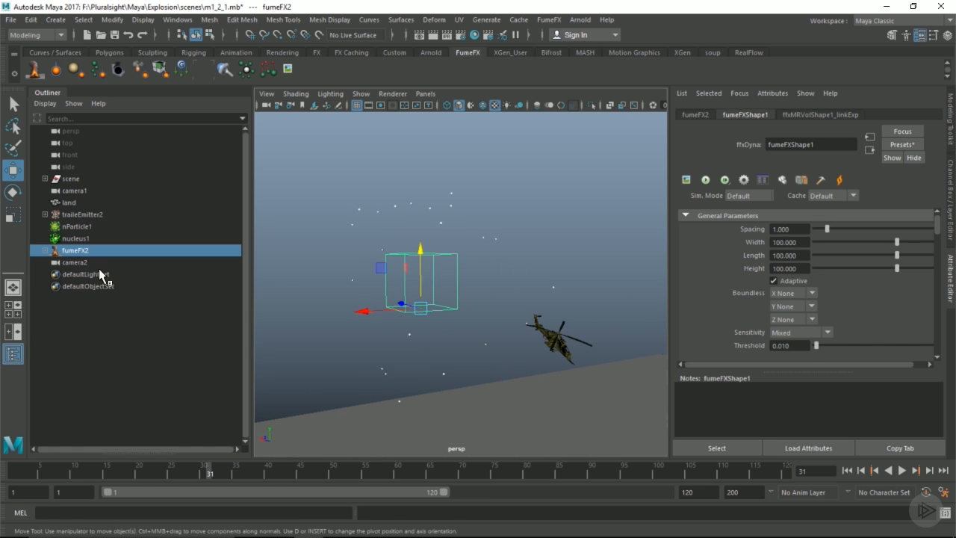
# Delete the extra camera2, reselect fumeFX2 and advance the timeline to frame 50.
pyautogui.click(69, 263)
pyautogui.press('Delete')
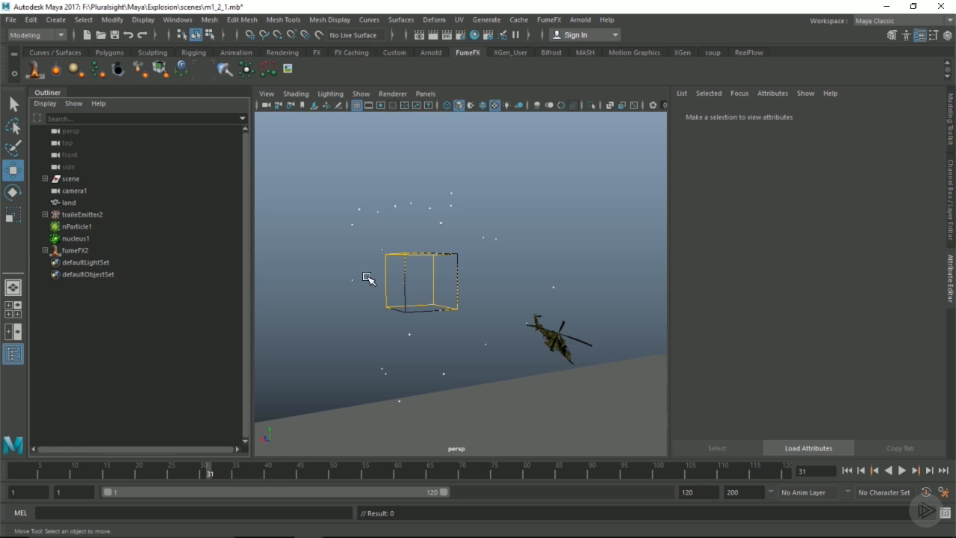
pyautogui.click(88, 250)
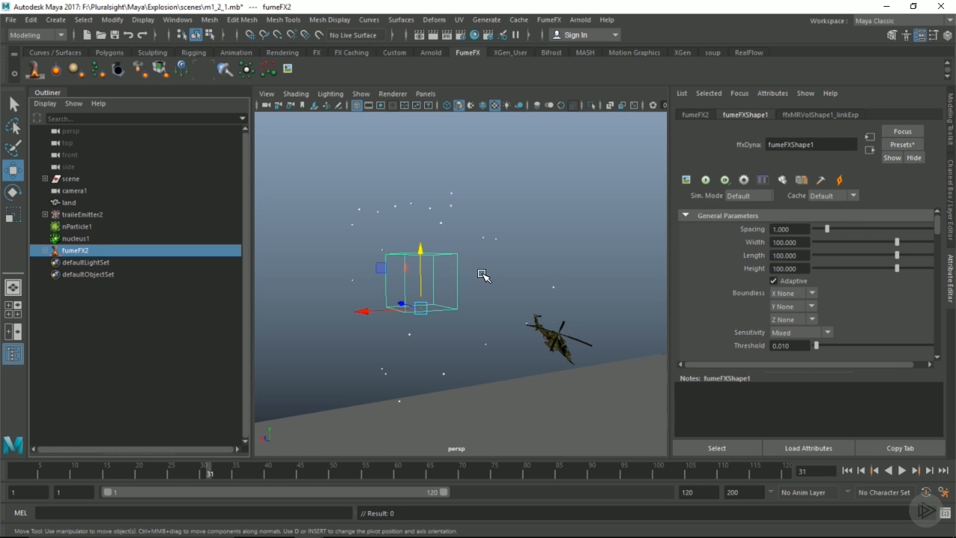
pyautogui.keyDown('alt'); pyautogui.moveTo(463, 280); pyautogui.dragTo(424, 291); pyautogui.keyUp('alt')
pyautogui.moveTo(214, 469); pyautogui.dragTo(332, 470)
pyautogui.keyDown('alt'); pyautogui.moveTo(437, 294); pyautogui.dragTo(512, 292); pyautogui.keyUp('alt')
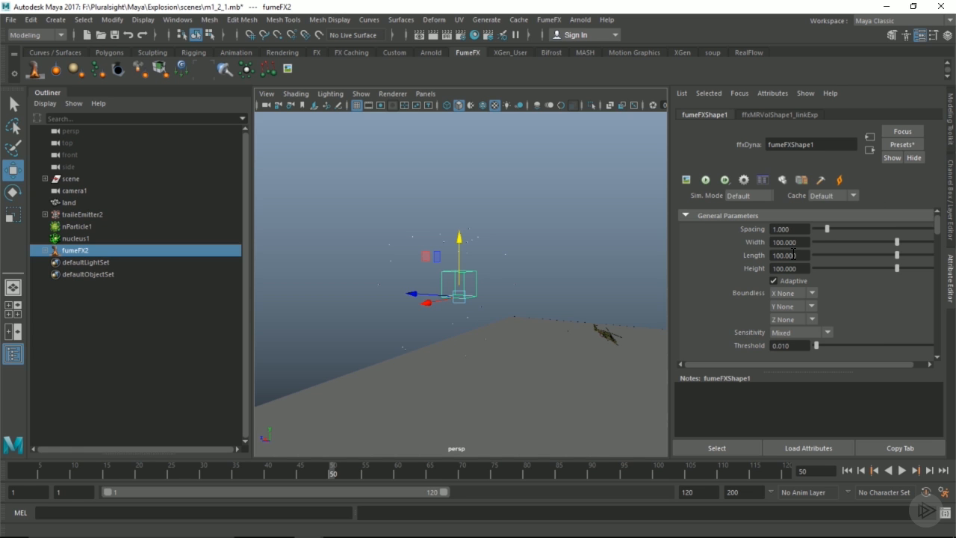
# Set the container's Width, Length and Height to 250 each.
pyautogui.keyDown('alt'); pyautogui.moveTo(479, 269); pyautogui.dragTo(394, 263); pyautogui.keyUp('alt')
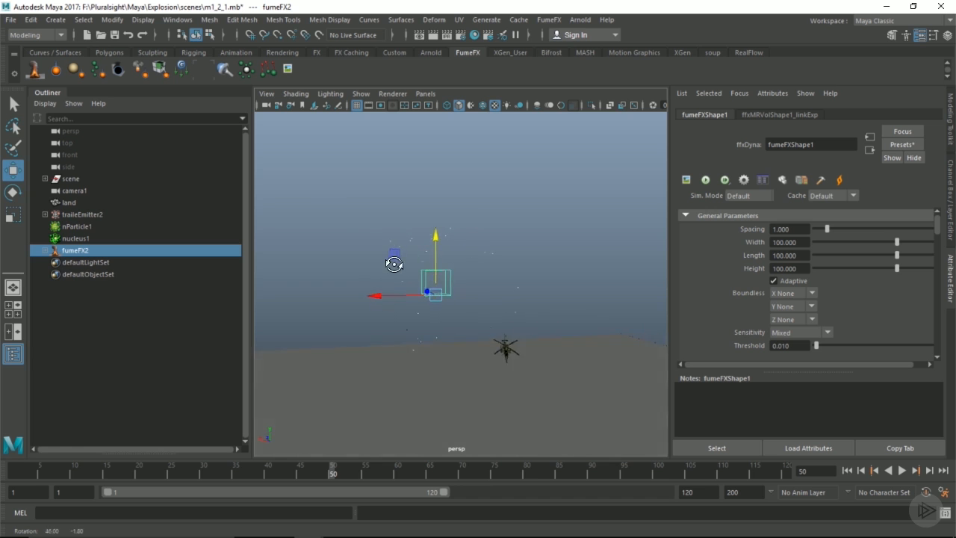
pyautogui.keyDown('alt'); pyautogui.moveTo(393, 263); pyautogui.dragTo(500, 266, button='right'); pyautogui.keyUp('alt')
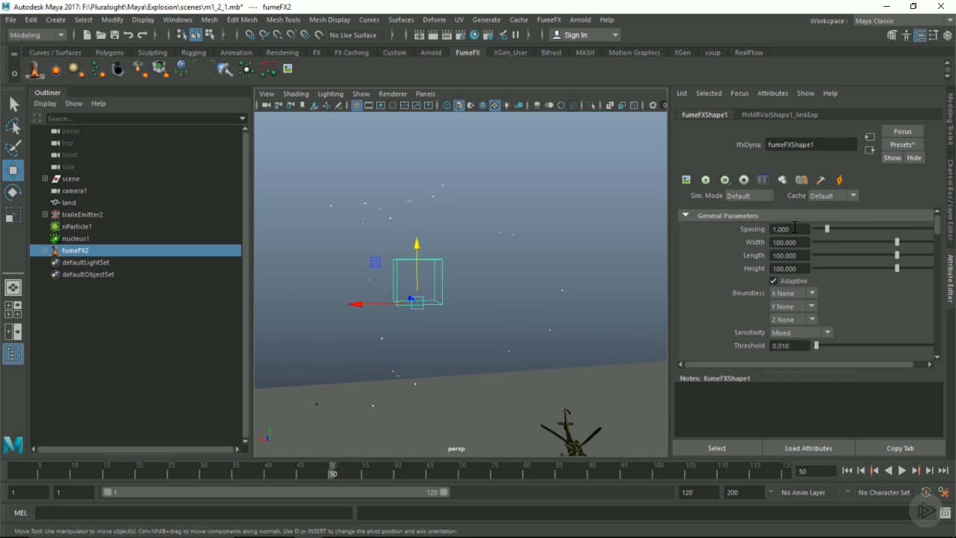
pyautogui.moveTo(802, 242); pyautogui.dragTo(709, 243)
pyautogui.write('250')
pyautogui.press('Tab')
pyautogui.write('250')
pyautogui.press('Tab')
pyautogui.write('250')
pyautogui.press('Return')
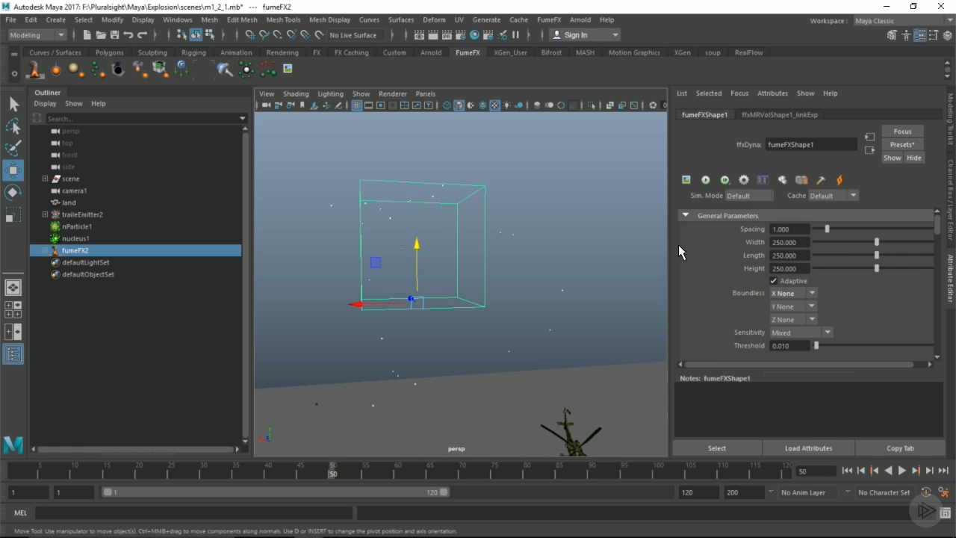
# Lower the container and expand the Turbulence Noise and System sections.
pyautogui.scroll(-3, 367, 265)
pyautogui.moveTo(432, 234); pyautogui.dragTo(401, 327)
pyautogui.scroll(-6, 780, 284)
pyautogui.scroll(-8, 729, 279)
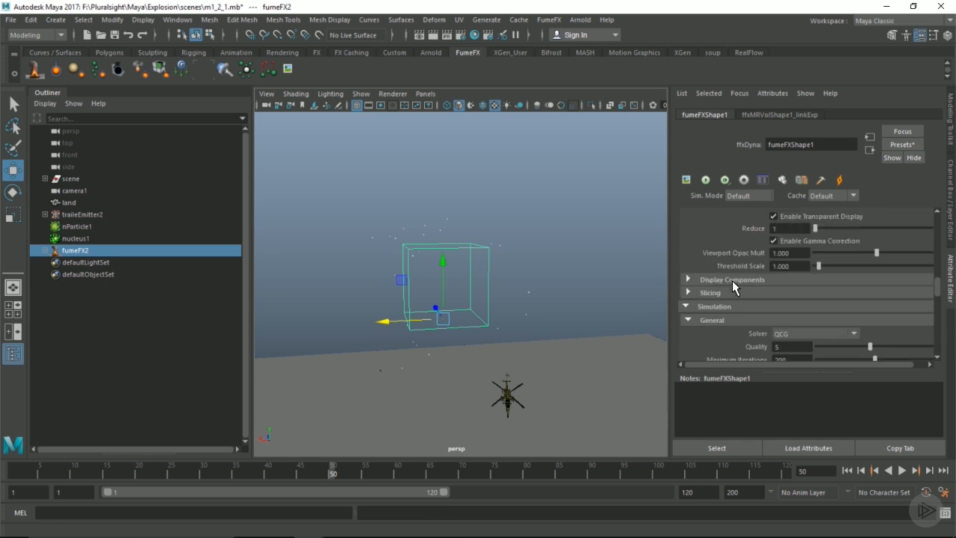
pyautogui.click(729, 301)
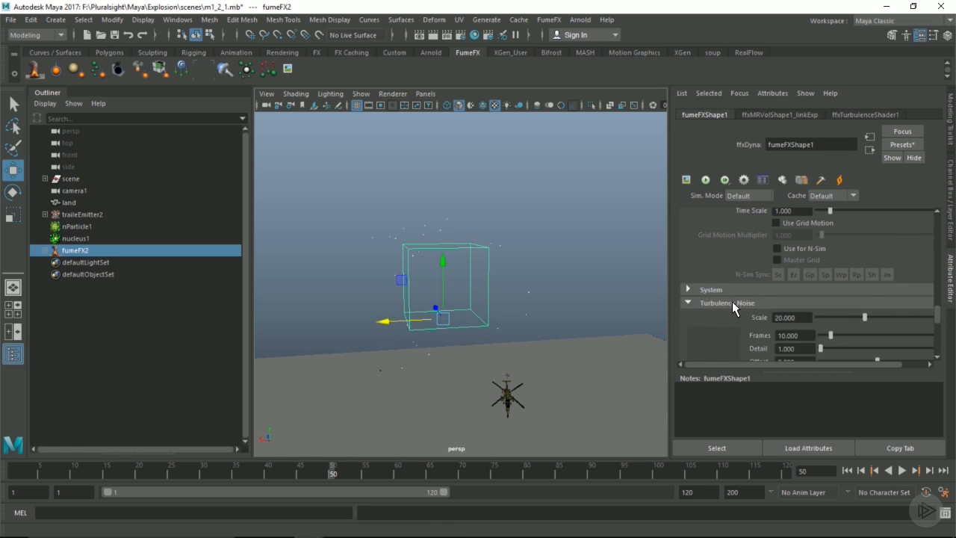
pyautogui.scroll(-2, 770, 304)
pyautogui.click(750, 257)
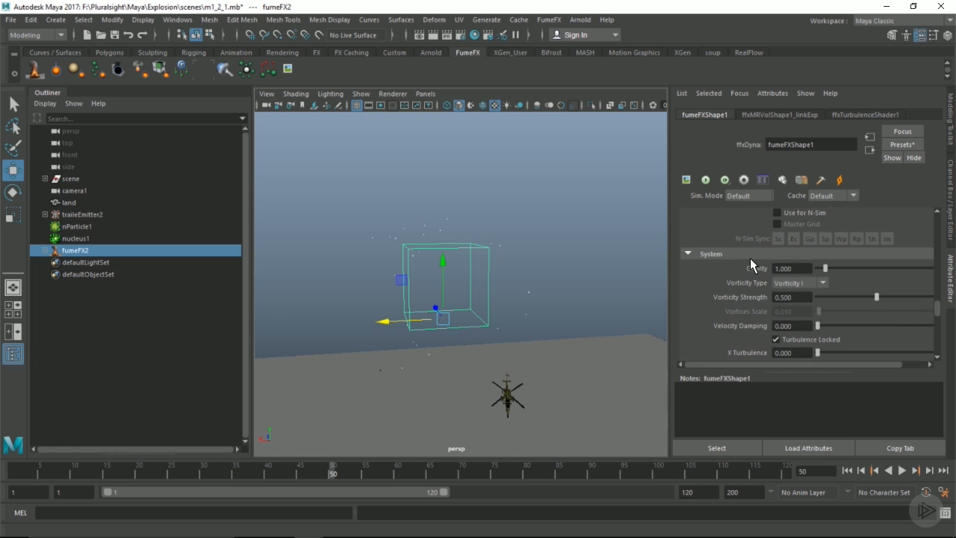
pyautogui.scroll(-6, 815, 287)
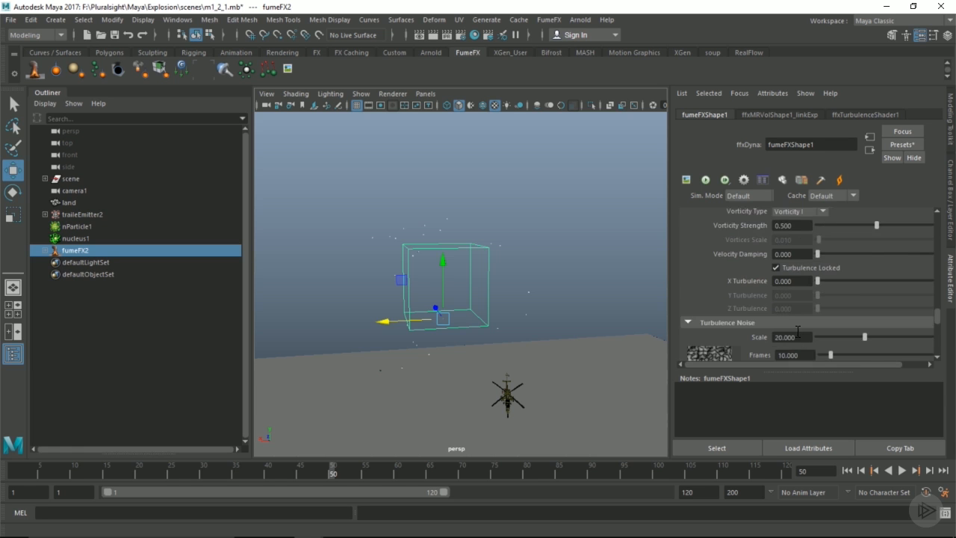
# Try a smaller turbulence noise Scale, then set it back to 20.
pyautogui.moveTo(847, 298); pyautogui.dragTo(829, 300)
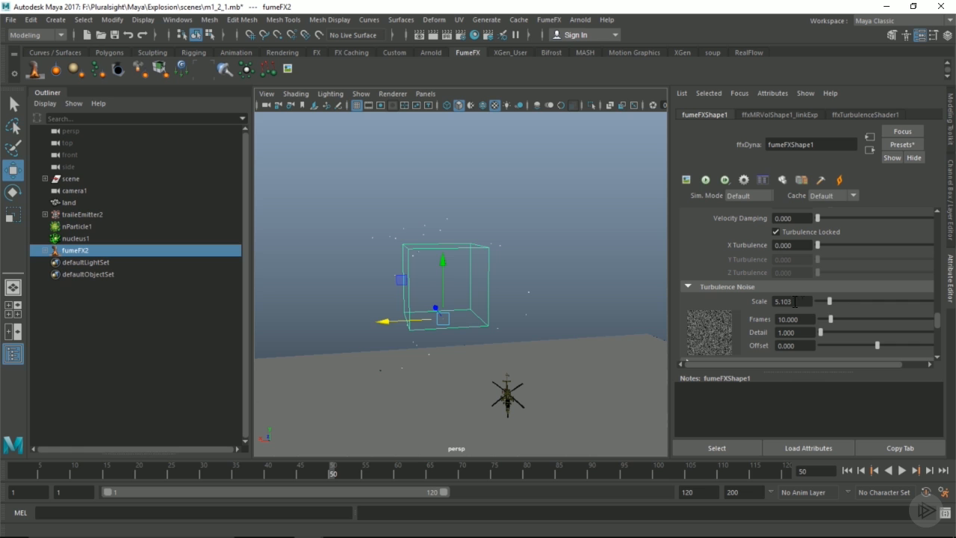
pyautogui.moveTo(806, 301); pyautogui.dragTo(741, 301)
pyautogui.write('20')
pyautogui.press('Return')
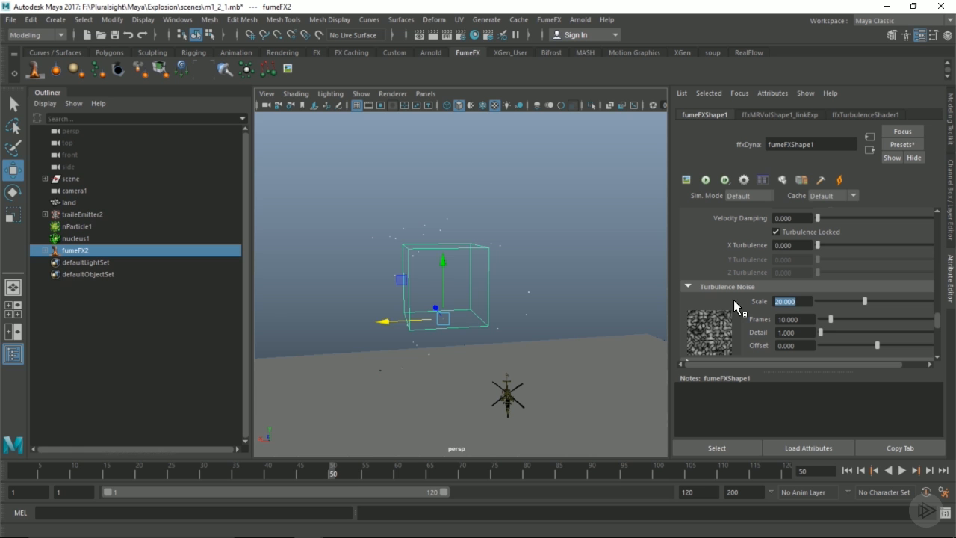
pyautogui.moveTo(455, 276)
pyautogui.keyDown('alt'); pyautogui.mouseDown()
pyautogui.moveTo(515, 281)
pyautogui.moveTo(445, 277)
pyautogui.mouseUp(); pyautogui.keyUp('alt')
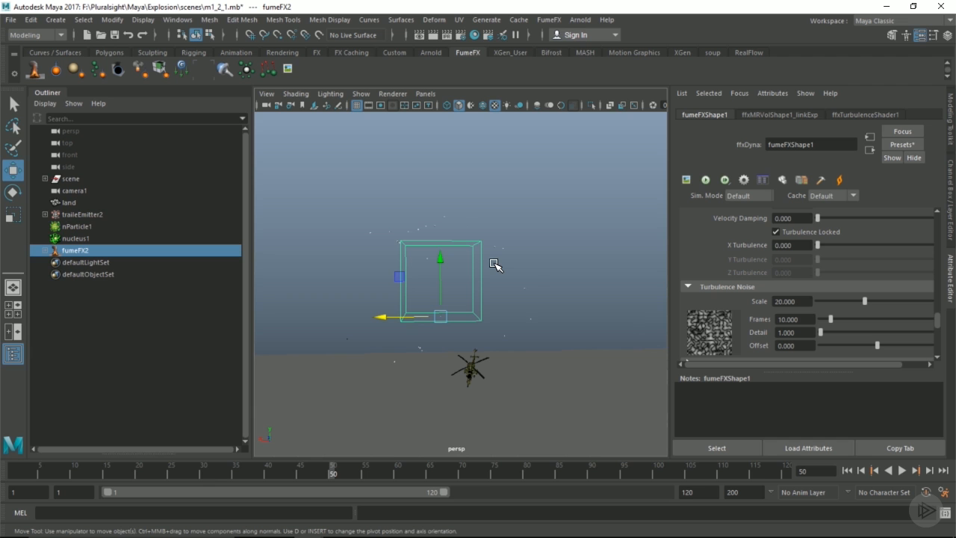
# Show the Channel Box and enlarge the container uniformly via its Scale channels.
pyautogui.click(950, 140)
pyautogui.click(951, 196)
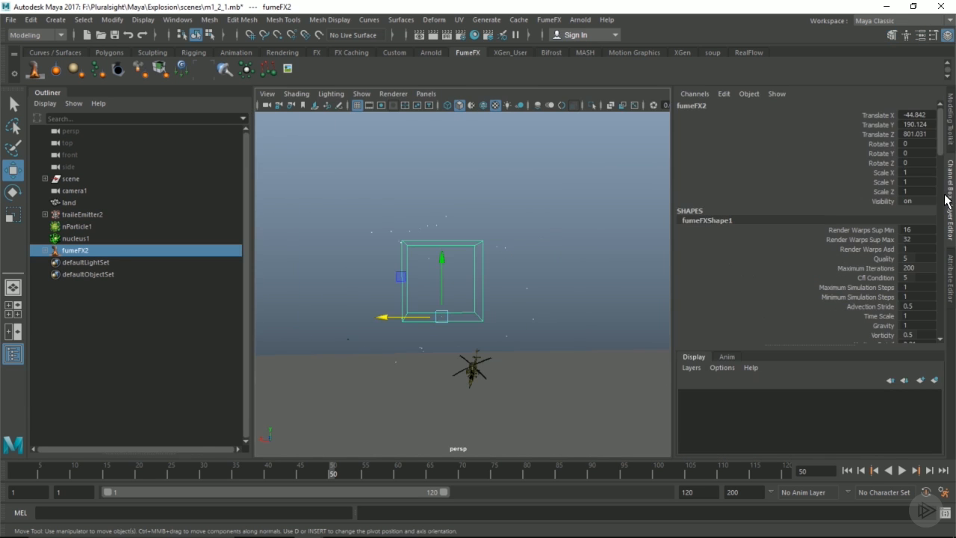
pyautogui.moveTo(898, 178); pyautogui.dragTo(889, 193)
pyautogui.moveTo(515, 224)
pyautogui.mouseDown(button='middle')
pyautogui.moveTo(508, 228)
pyautogui.moveTo(517, 228)
pyautogui.mouseUp(button='middle')
# Lower the container toward the ground with the Move tool.
pyautogui.press('w')
pyautogui.moveTo(442, 252); pyautogui.dragTo(441, 337)
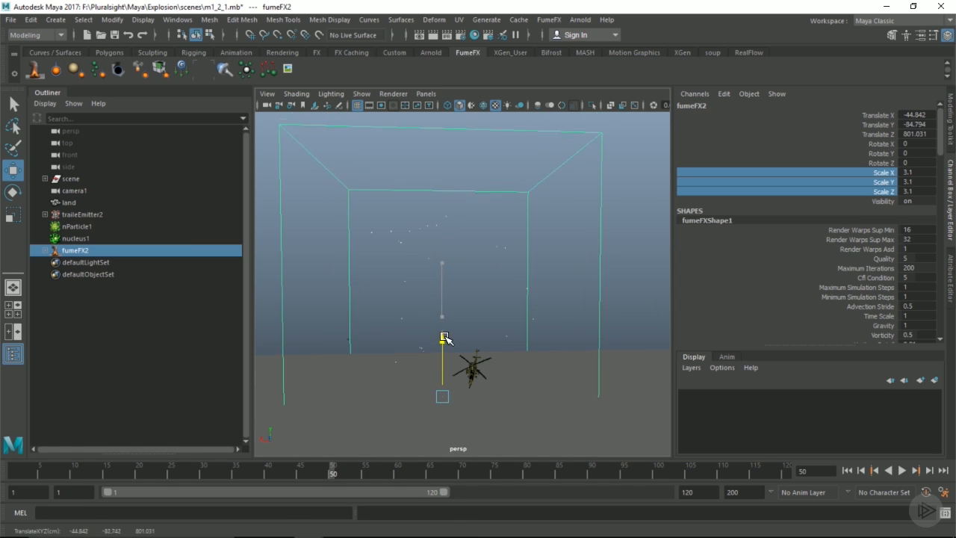
pyautogui.keyDown('alt'); pyautogui.moveTo(522, 246); pyautogui.dragTo(562, 255); pyautogui.keyUp('alt')
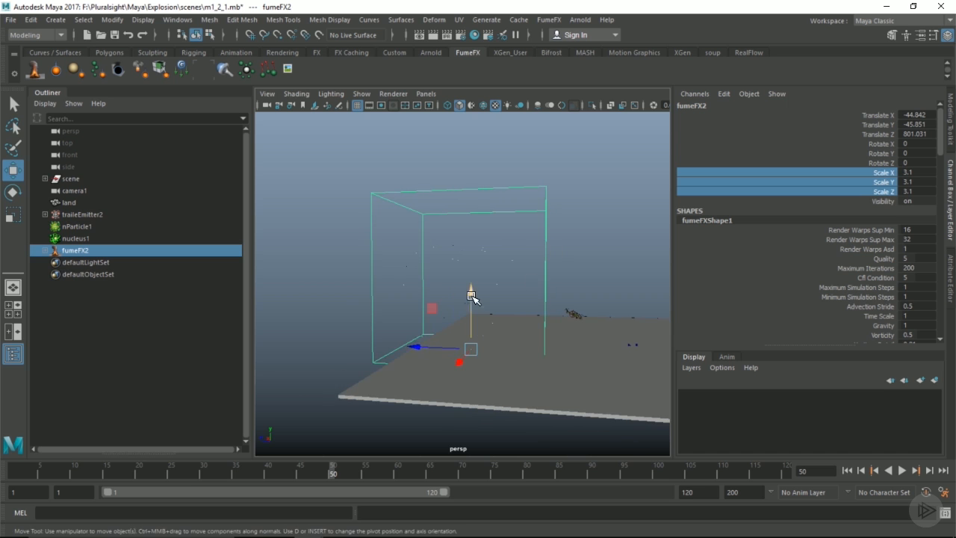
pyautogui.moveTo(477, 290); pyautogui.dragTo(485, 292)
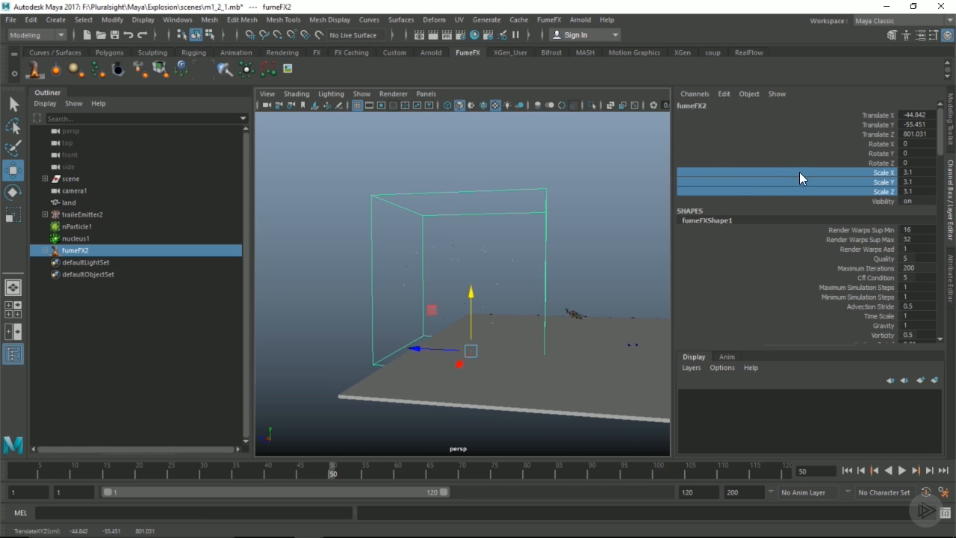
# Set the container's Scale X, Y and Z to 4.
pyautogui.moveTo(799, 172); pyautogui.dragTo(800, 188)
pyautogui.moveTo(518, 201); pyautogui.dragTo(518, 203, button='middle')
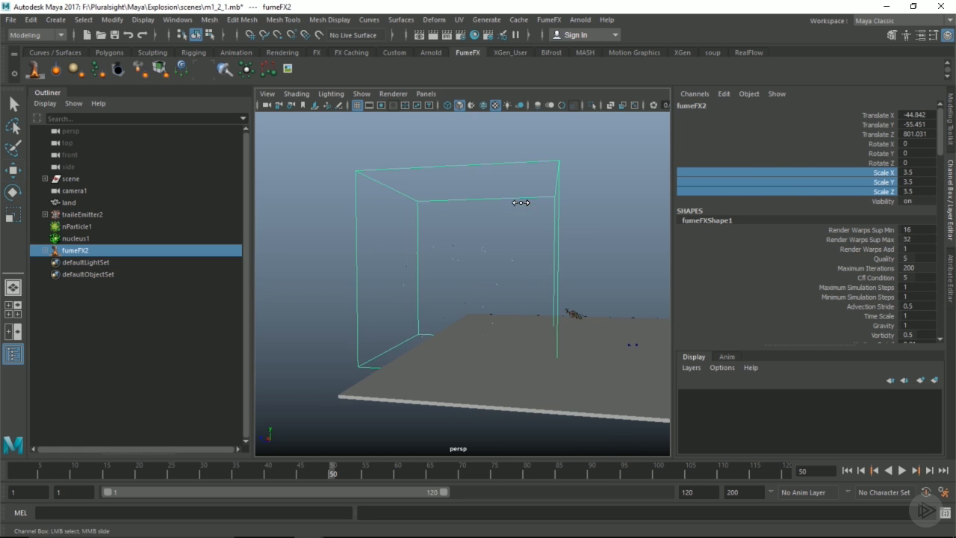
pyautogui.keyDown('alt'); pyautogui.moveTo(550, 207); pyautogui.dragTo(508, 203); pyautogui.keyUp('alt')
pyautogui.moveTo(905, 172); pyautogui.dragTo(905, 191)
pyautogui.write('4')
pyautogui.press('Return')
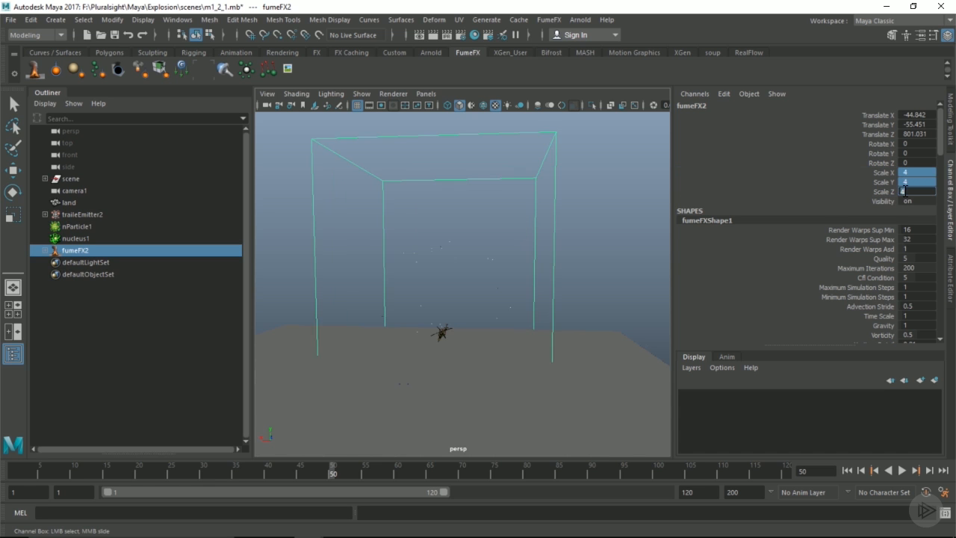
pyautogui.keyDown('alt'); pyautogui.moveTo(335, 288); pyautogui.dragTo(391, 273); pyautogui.keyUp('alt')
pyautogui.press('w')
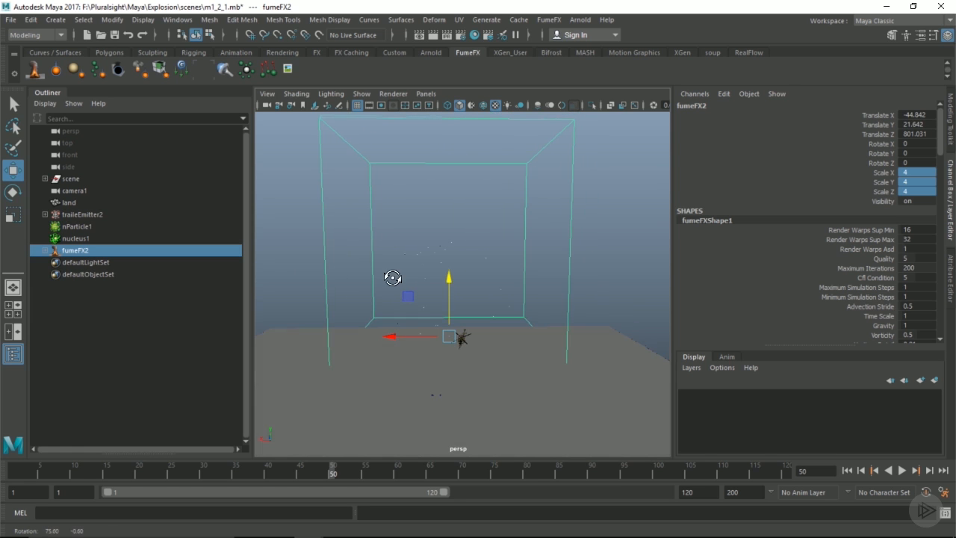
# Resize the FumeFX grid to Width 225, Length 225 and Height 200.
pyautogui.click(952, 271)
pyautogui.scroll(-6, 816, 233)
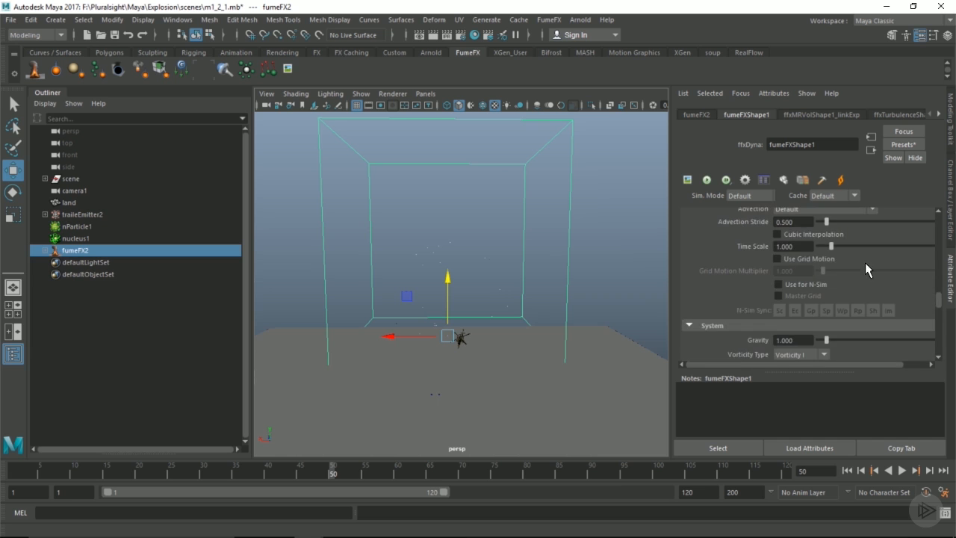
pyautogui.scroll(6, 934, 284)
pyautogui.click(791, 242)
pyautogui.write('225')
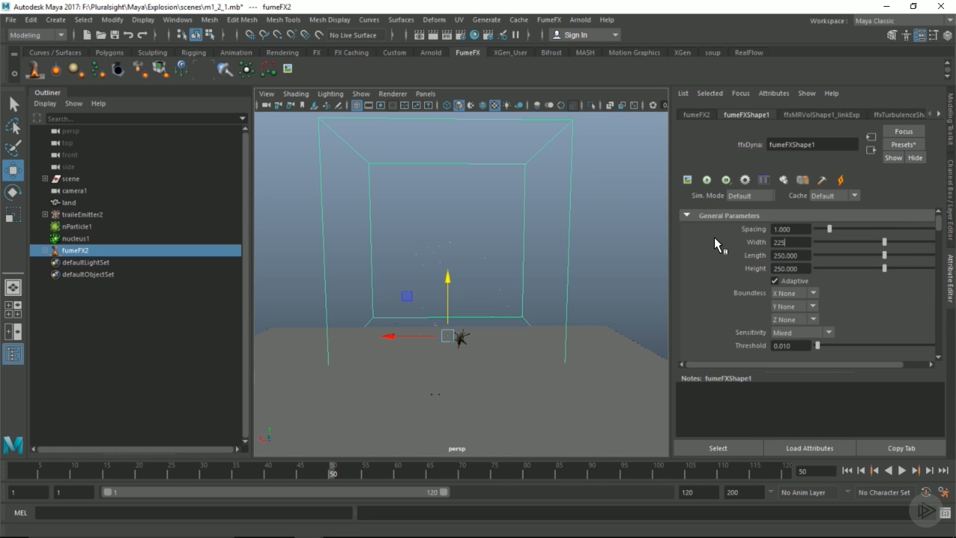
pyautogui.press('Tab')
pyautogui.write('225')
pyautogui.press('Tab')
pyautogui.write('200')
pyautogui.press('Tab')
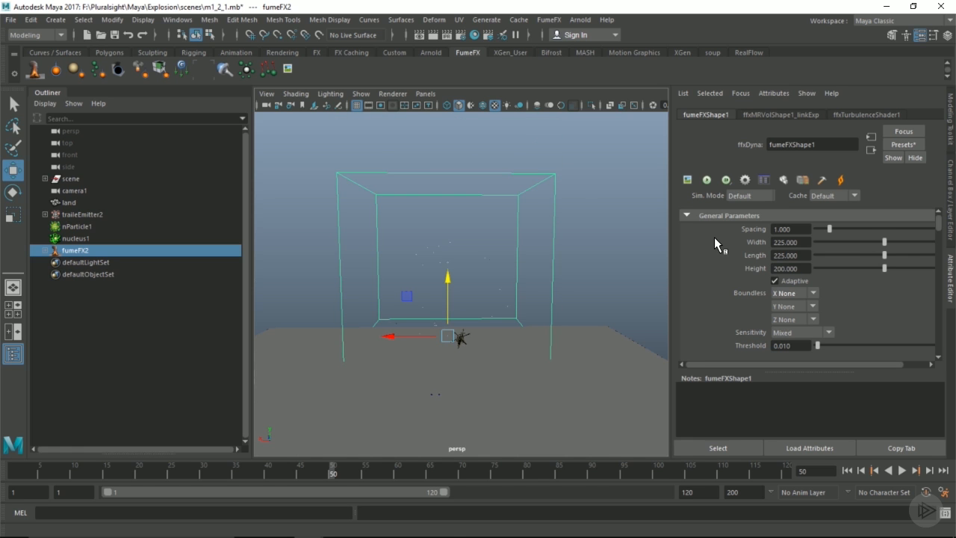
# Shift the grid box slightly along X, checking its placement from several angles.
pyautogui.keyDown('alt'); pyautogui.moveTo(392, 228); pyautogui.dragTo(530, 228); pyautogui.keyUp('alt')
pyautogui.keyDown('alt'); pyautogui.moveTo(426, 335); pyautogui.dragTo(441, 278); pyautogui.keyUp('alt')
pyautogui.scroll(-2, 750, 306)
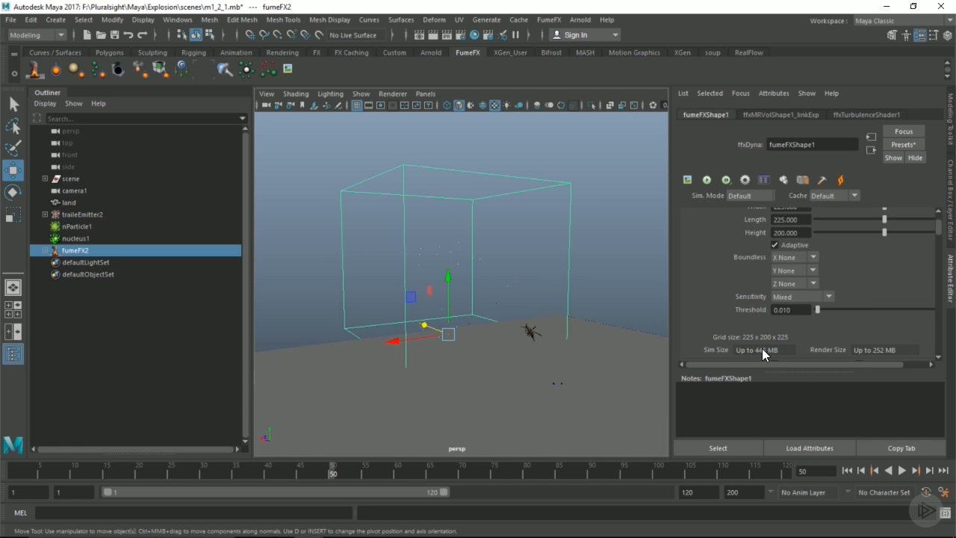
pyautogui.keyDown('alt'); pyautogui.moveTo(421, 324); pyautogui.dragTo(438, 299); pyautogui.keyUp('alt')
pyautogui.keyDown('alt'); pyautogui.moveTo(438, 299); pyautogui.dragTo(418, 333, button='middle'); pyautogui.keyUp('alt')
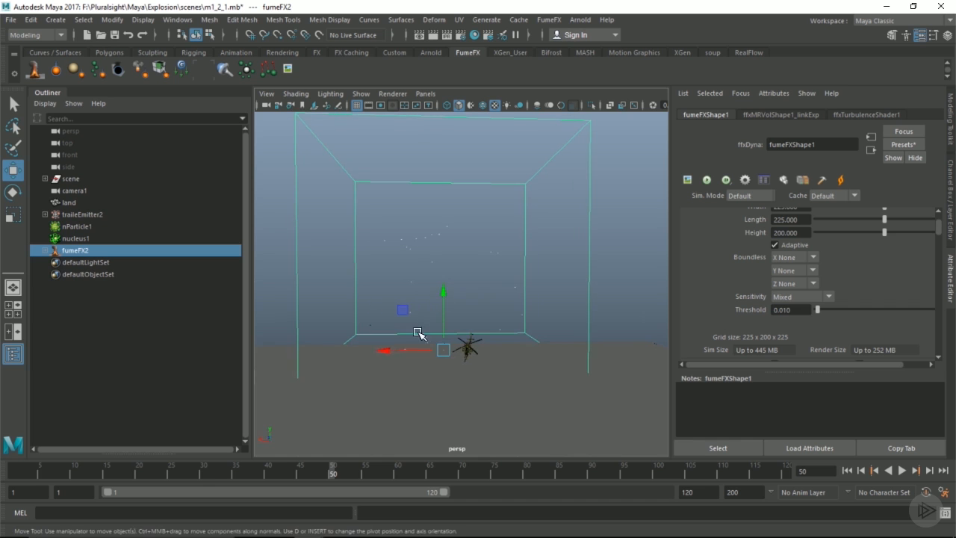
pyautogui.moveTo(386, 350); pyautogui.dragTo(390, 352)
pyautogui.scroll(2, 779, 314)
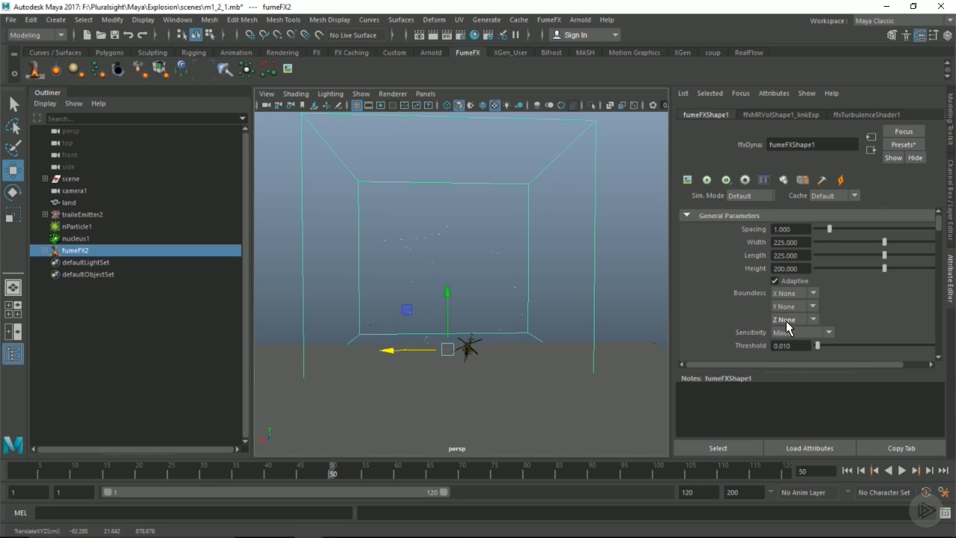
# Refine the grid Spacing to 0.75.
pyautogui.doubleClick(790, 229)
pyautogui.write('.75')
pyautogui.press('Return')
pyautogui.scroll(-5, 767, 262)
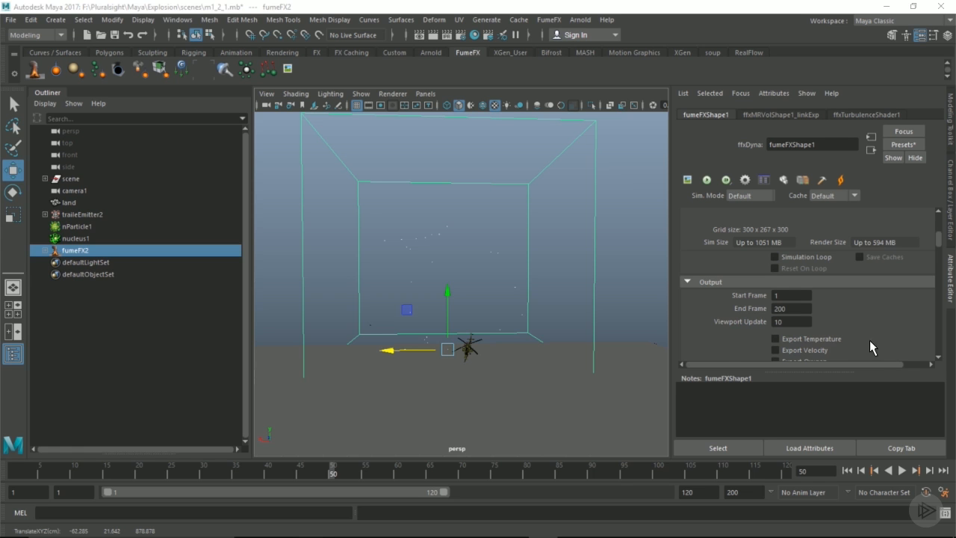
# Turn on Export Temperature, Velocity and Oxygen in the output settings.
pyautogui.scroll(-2, 825, 304)
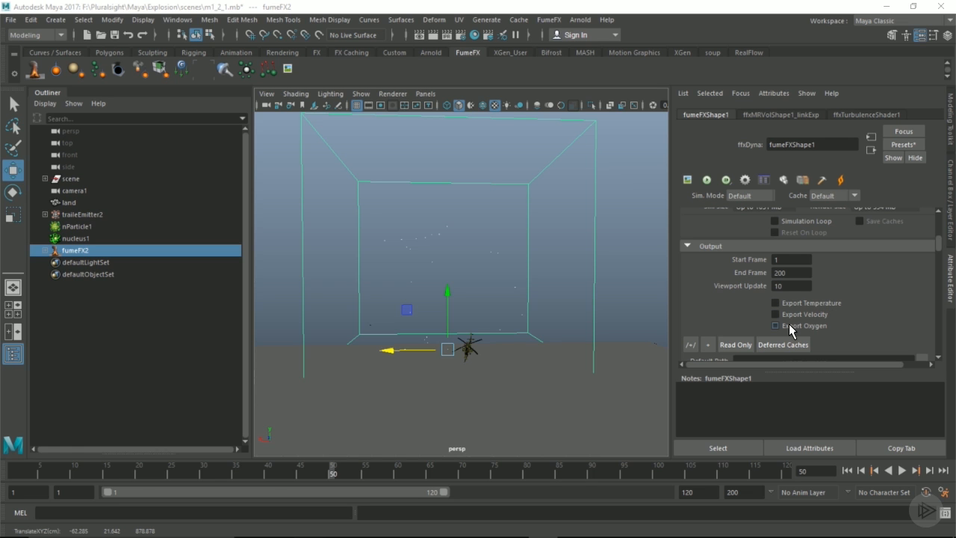
pyautogui.click(794, 303)
pyautogui.click(794, 314)
pyautogui.click(794, 325)
# Look through camera1 in the viewport.
pyautogui.scroll(-2, 739, 275)
pyautogui.click(425, 93)
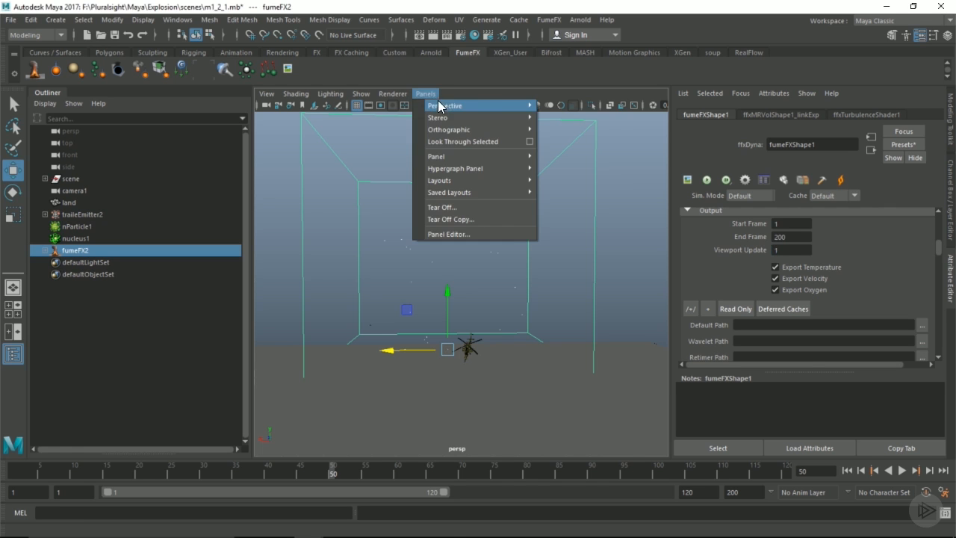
pyautogui.click(564, 106)
# Set the simulation End Frame to 50.
pyautogui.moveTo(335, 479)
pyautogui.mouseDown()
pyautogui.moveTo(293, 464)
pyautogui.moveTo(333, 467)
pyautogui.mouseUp()
pyautogui.doubleClick(790, 239)
pyautogui.write('50')
pyautogui.press('Return')
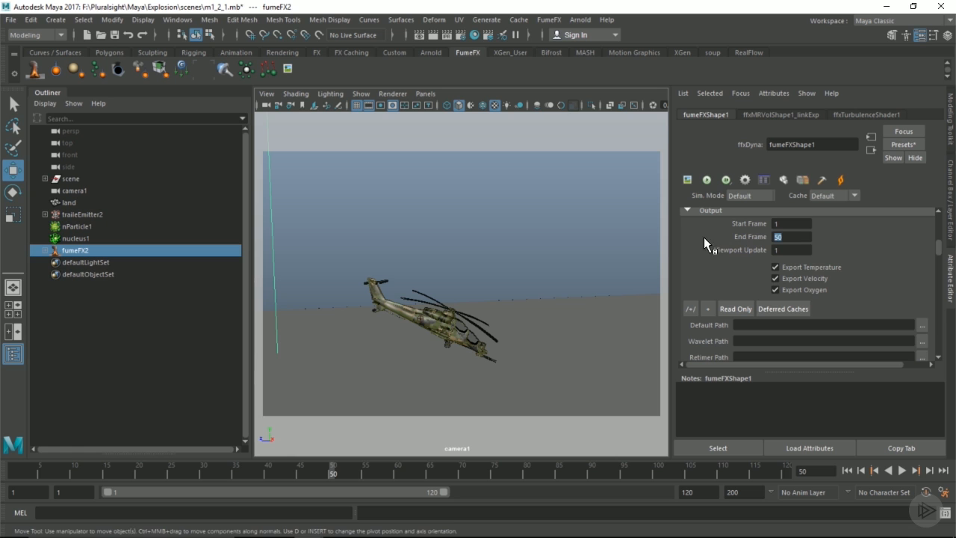
# Point the Default Path at Explosion\data\FumeFX with file name trailsLow_.
pyautogui.click(920, 324)
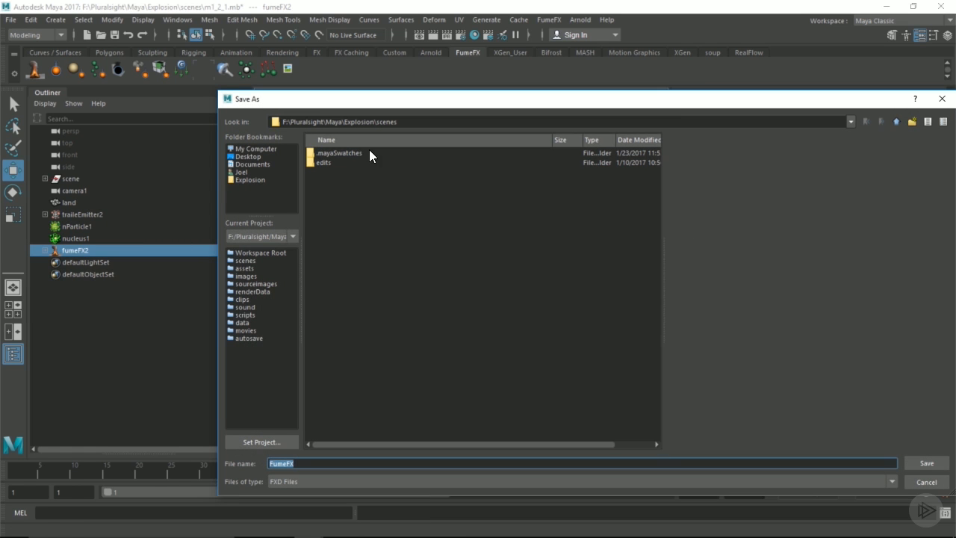
pyautogui.click(895, 121)
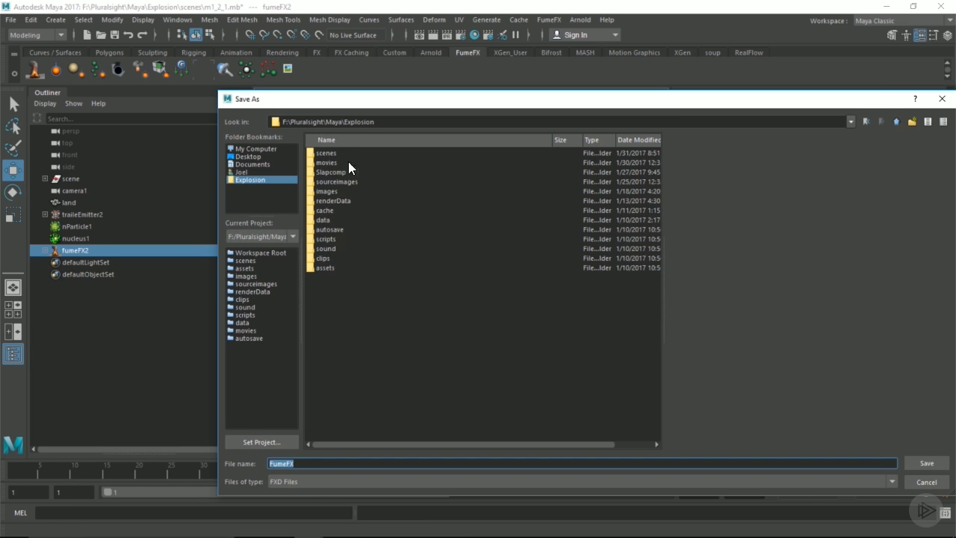
pyautogui.doubleClick(322, 218)
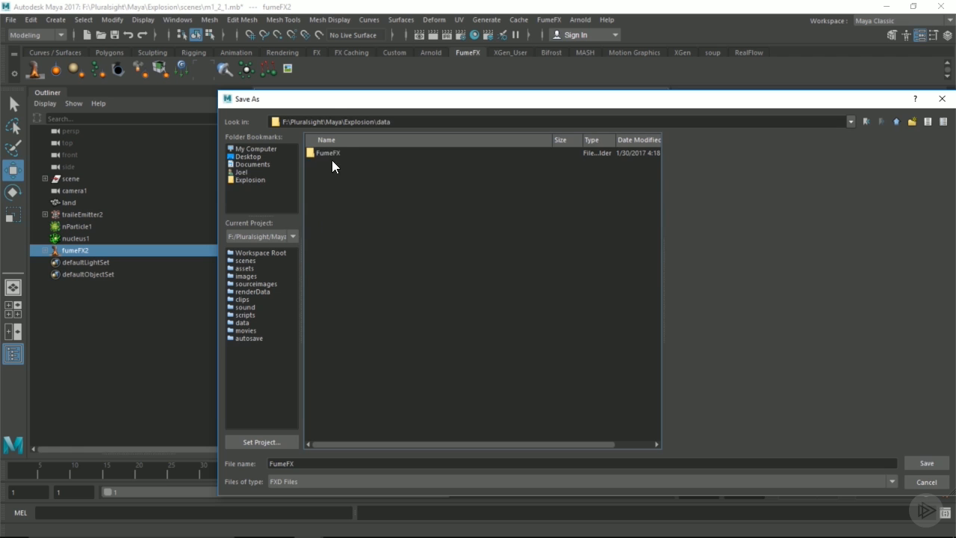
pyautogui.doubleClick(330, 154)
pyautogui.doubleClick(310, 466)
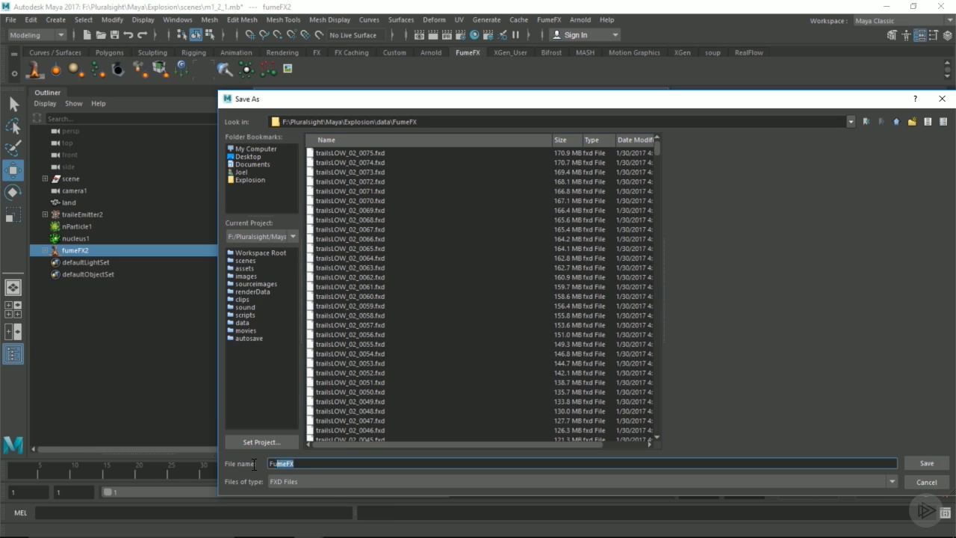
pyautogui.write('trailsLow')
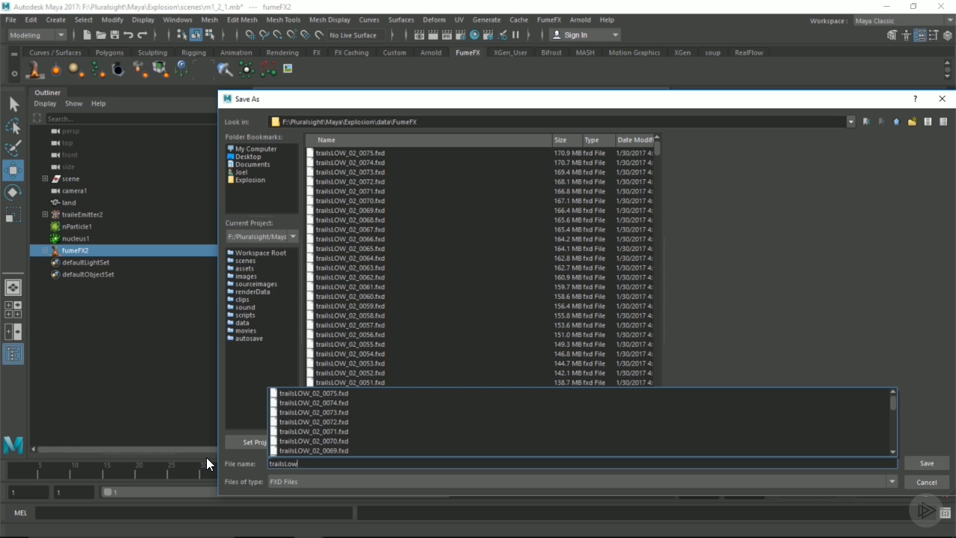
pyautogui.write('_')
pyautogui.press('Return')
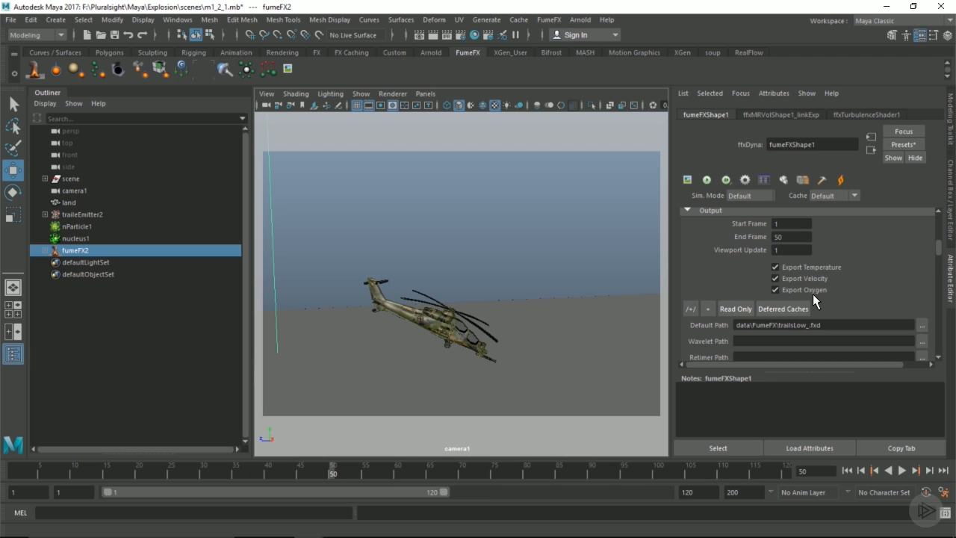
# Change Maximum Iterations under Simulation > General from 200 to 100.
pyautogui.scroll(-2, 798, 277)
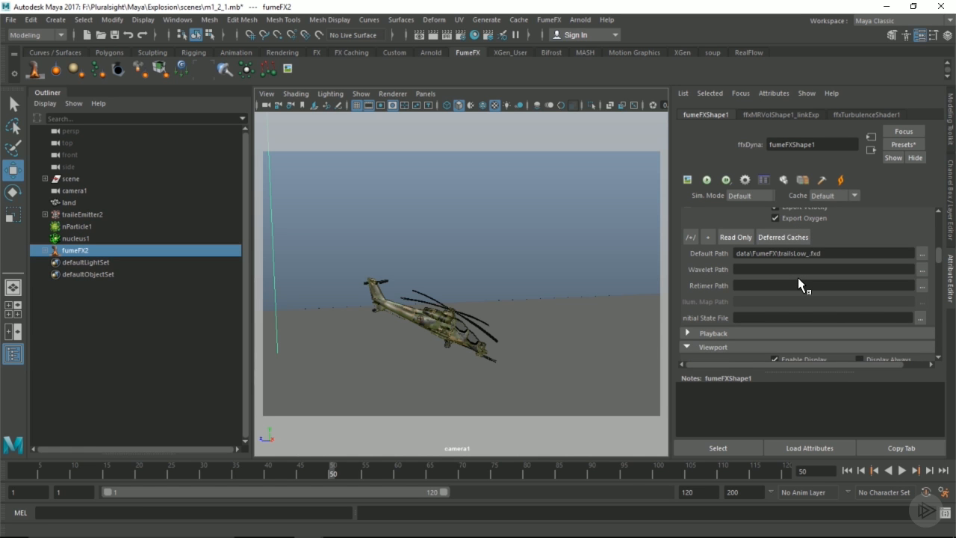
pyautogui.scroll(-3, 798, 277)
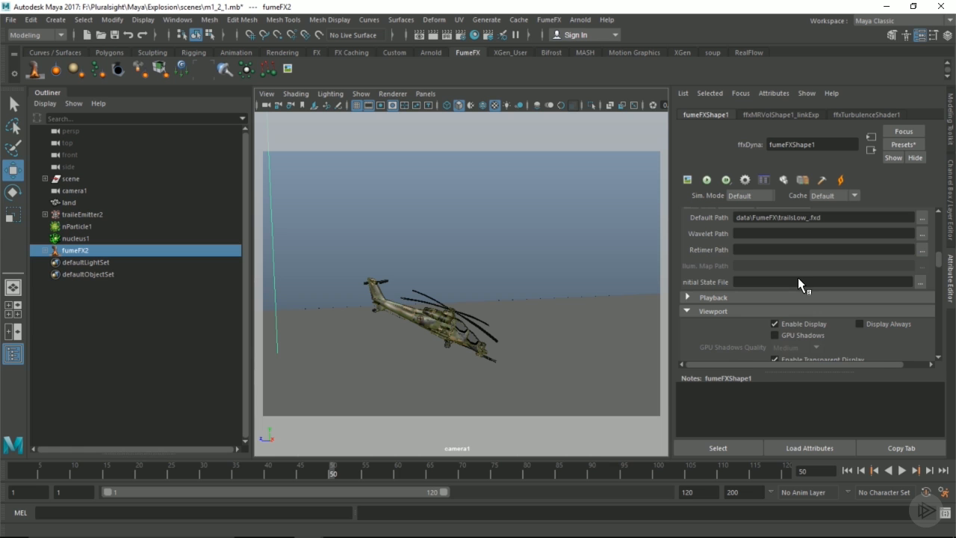
pyautogui.scroll(-3, 791, 276)
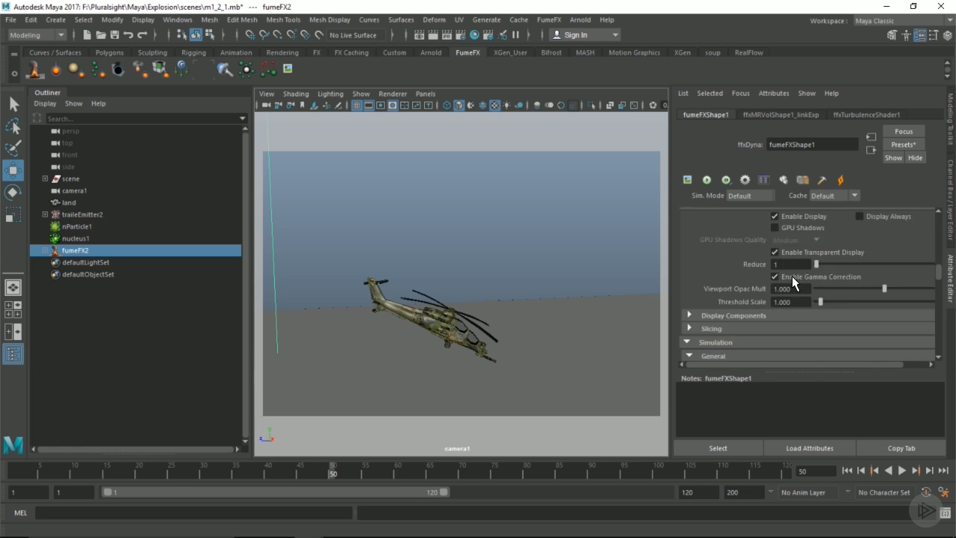
pyautogui.scroll(-2, 790, 281)
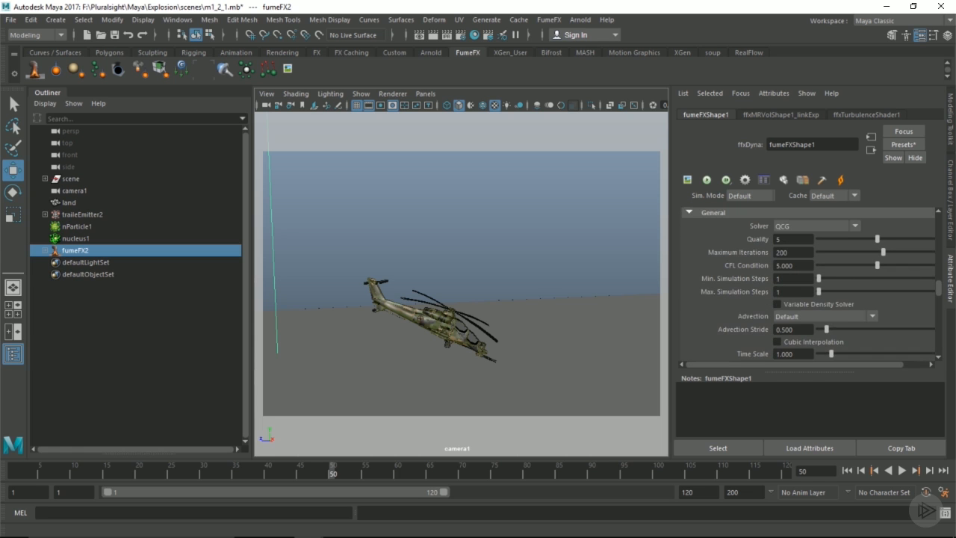
pyautogui.doubleClick(808, 251)
pyautogui.write('100')
pyautogui.press('Return')
pyautogui.scroll(-3, 759, 289)
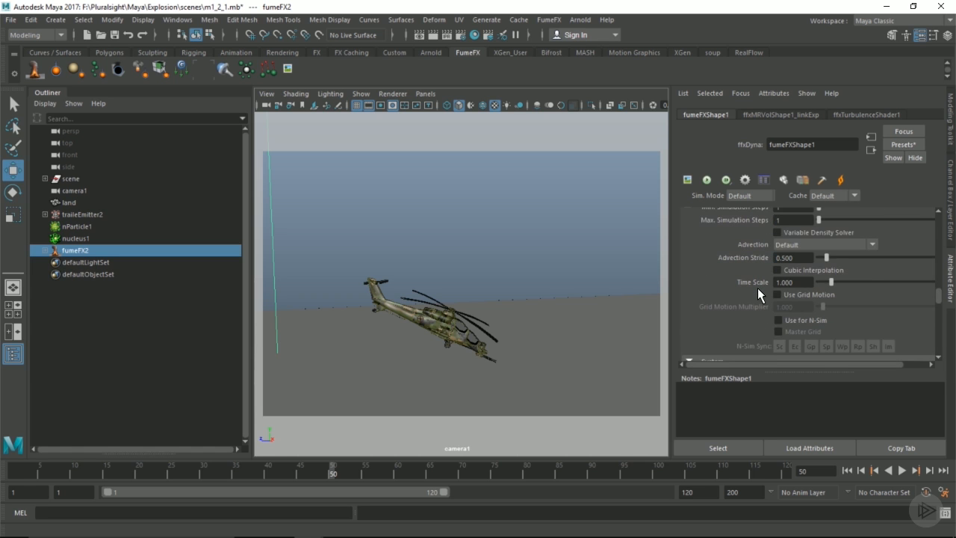
pyautogui.scroll(-4, 757, 288)
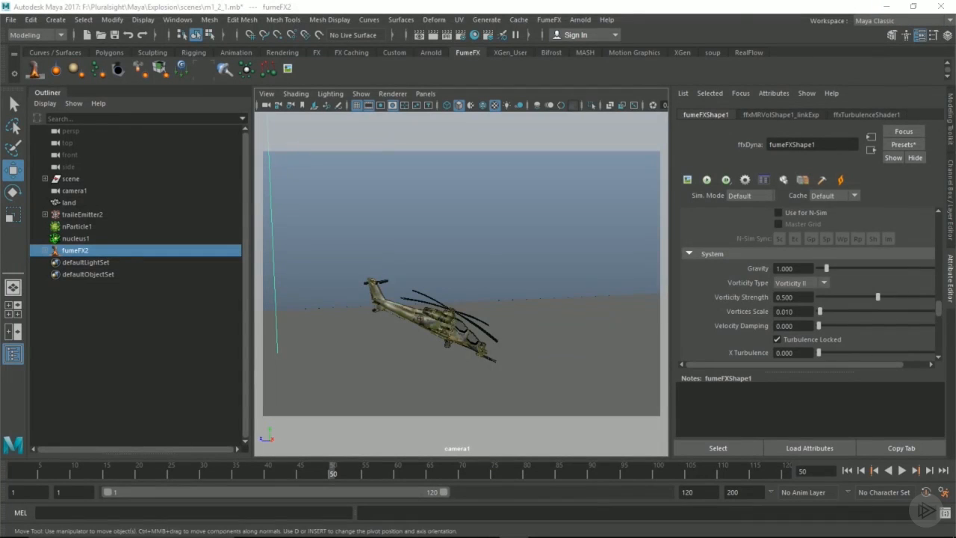
# Open the FumeFX help at the UI Dialog > Simulation page.
pyautogui.click(546, 20)
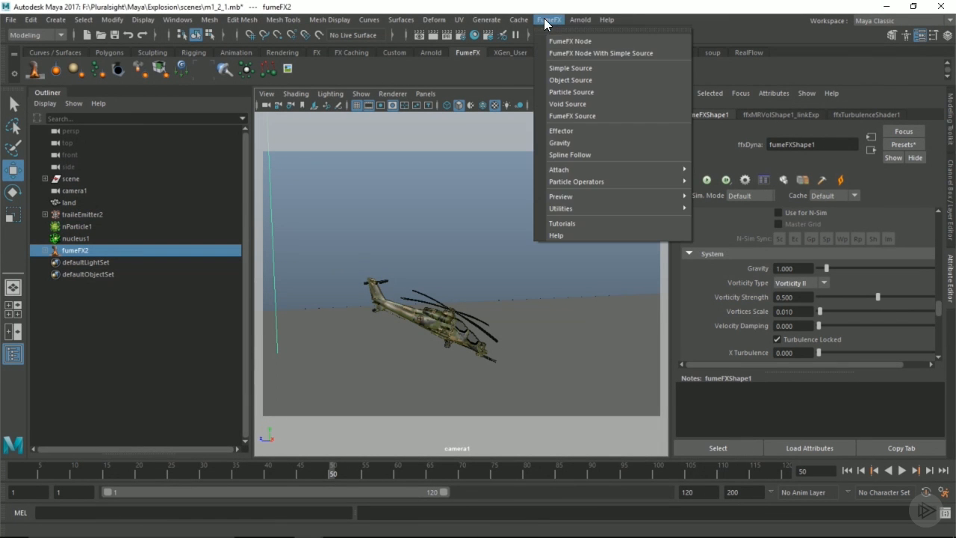
pyautogui.click(557, 234)
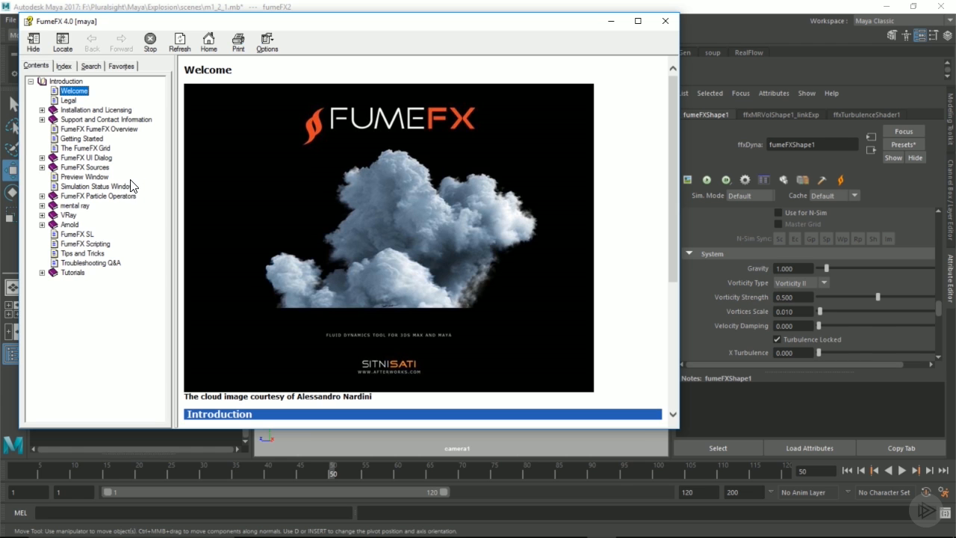
pyautogui.click(42, 158)
pyautogui.click(88, 215)
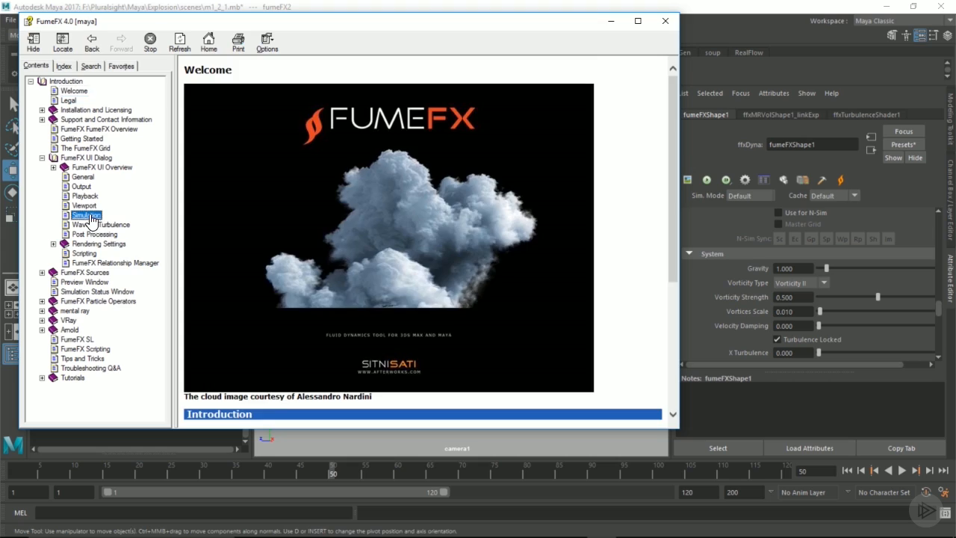
# Read through the Vorticity, Strength/Scale and Velocity Damping examples, then minimize the help.
pyautogui.scroll(-15, 396, 226)
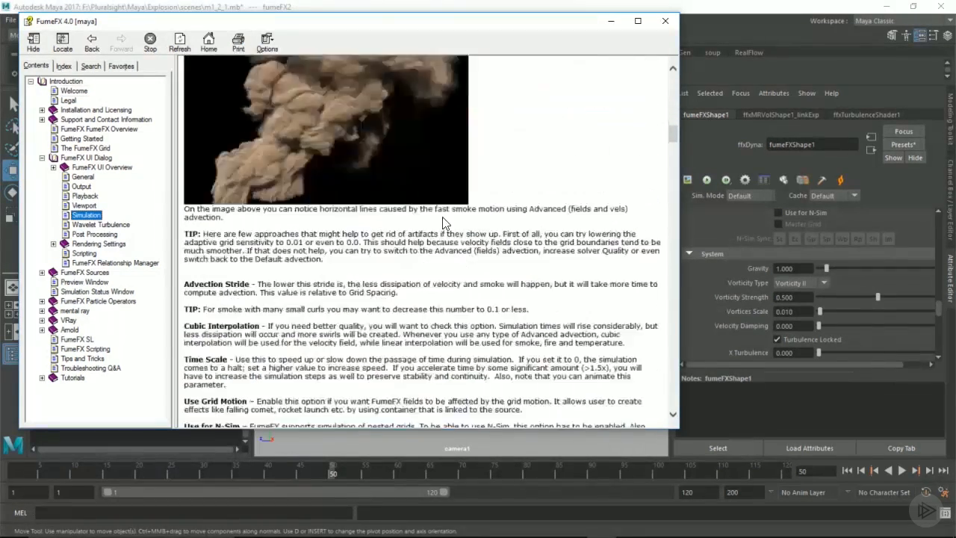
pyautogui.scroll(-20, 443, 223)
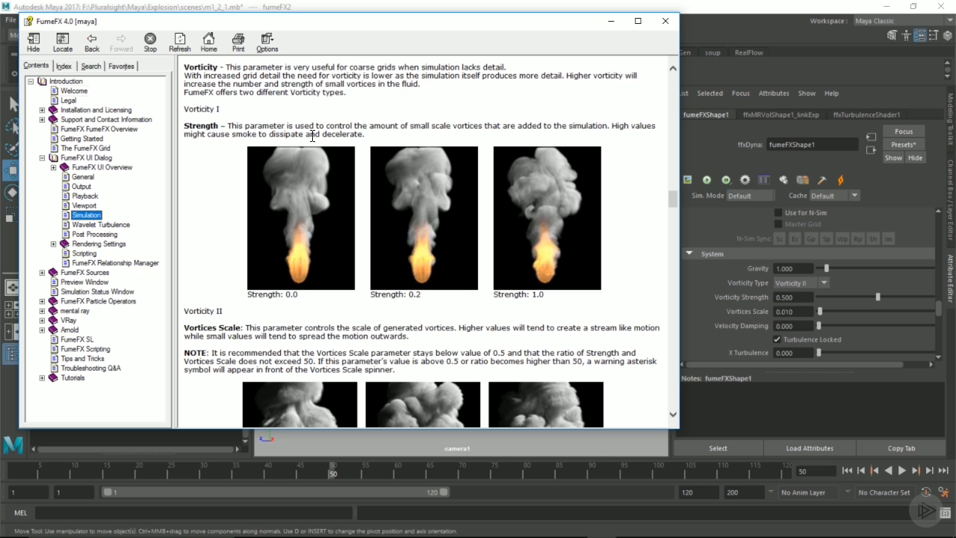
pyautogui.moveTo(184, 110); pyautogui.dragTo(222, 110)
pyautogui.moveTo(181, 311); pyautogui.dragTo(238, 306)
pyautogui.click(239, 306)
pyautogui.scroll(-12, 486, 226)
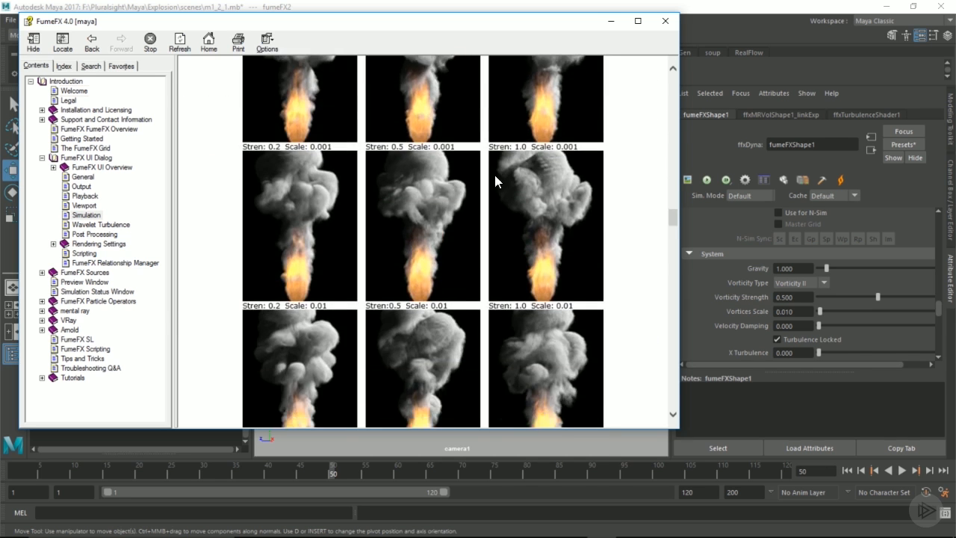
pyautogui.scroll(-3, 500, 210)
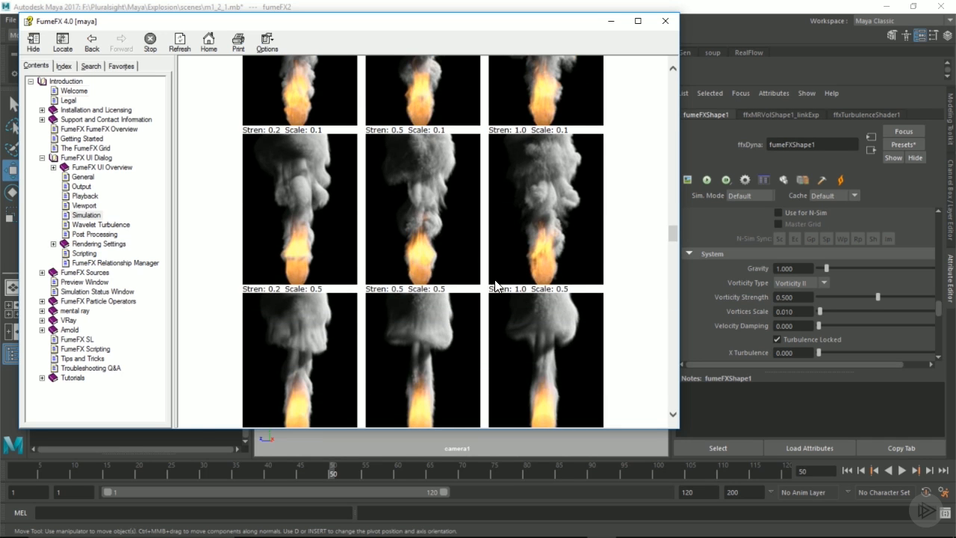
pyautogui.scroll(-4, 496, 278)
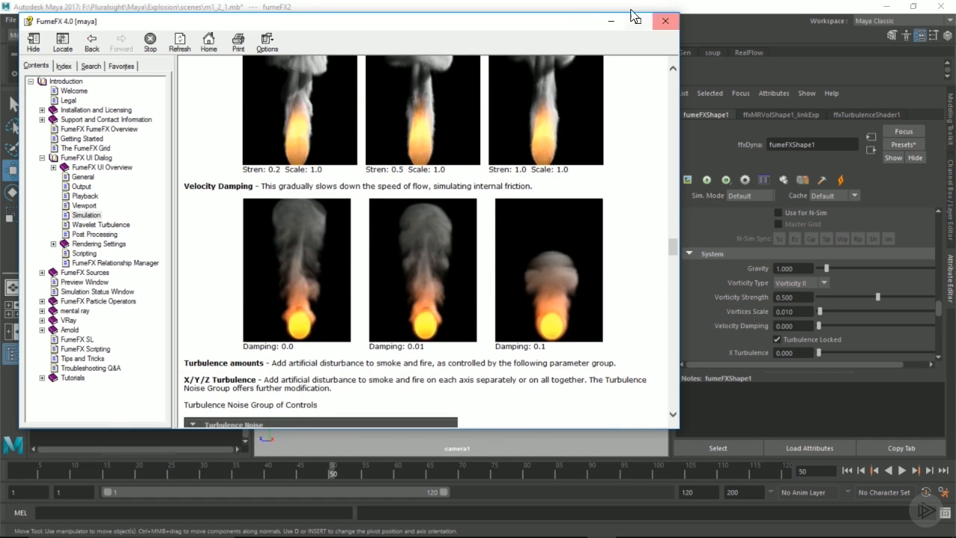
pyautogui.click(611, 21)
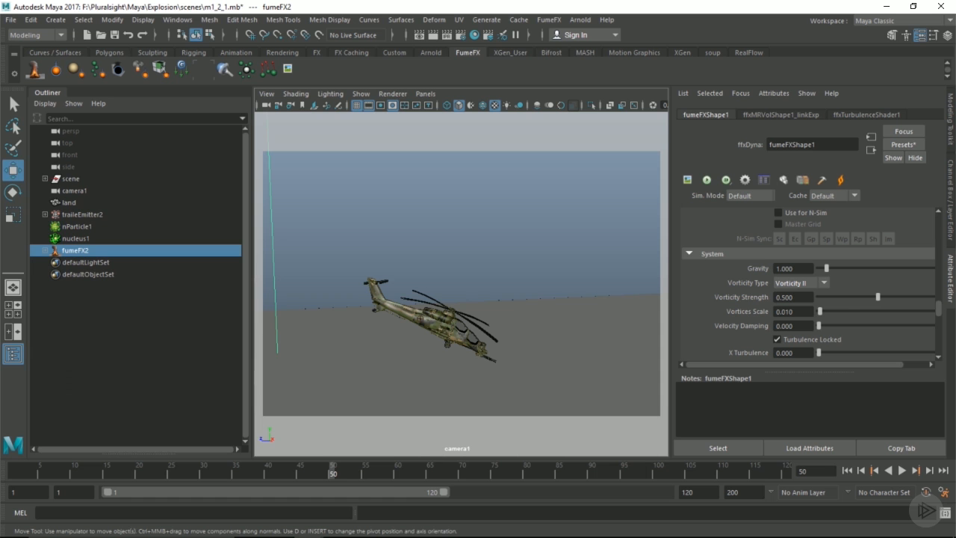
# Set Vorticity Strength to 0.75 and X Turbulence to 0.1.
pyautogui.moveTo(805, 297); pyautogui.dragTo(707, 297)
pyautogui.write('.75')
pyautogui.press('Return')
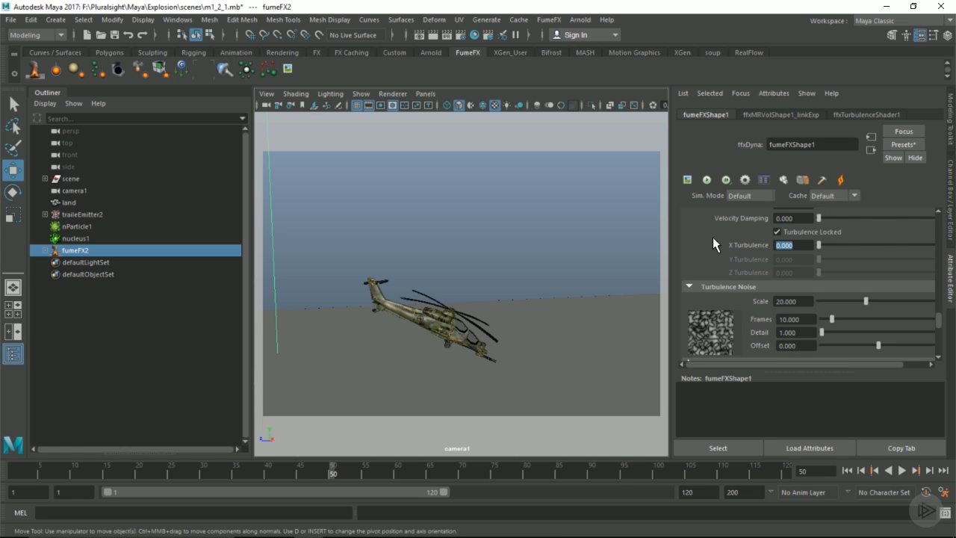
pyautogui.write('.1')
pyautogui.press('Return')
# Try a turbulence noise Scale of 5, then restore it to 20.
pyautogui.click(803, 302)
pyautogui.write('5')
pyautogui.press('Return')
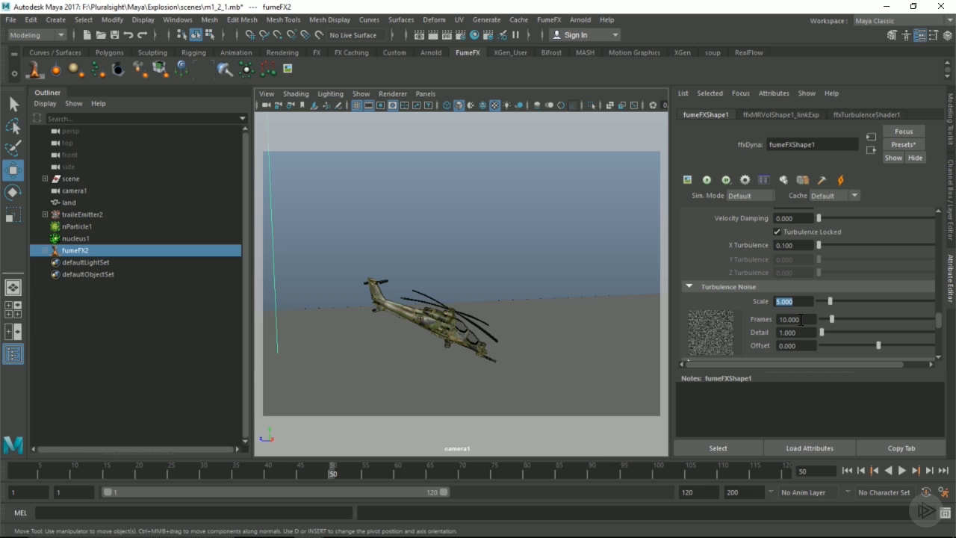
pyautogui.write('20')
pyautogui.press('Return')
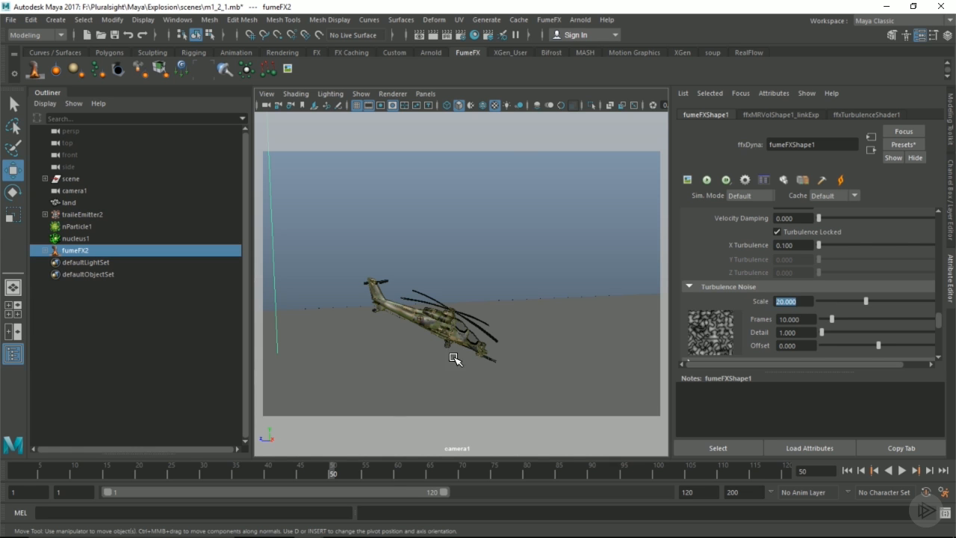
# At frame 31, set Turbulence Noise Detail to 5.
pyautogui.moveTo(302, 478); pyautogui.dragTo(211, 474)
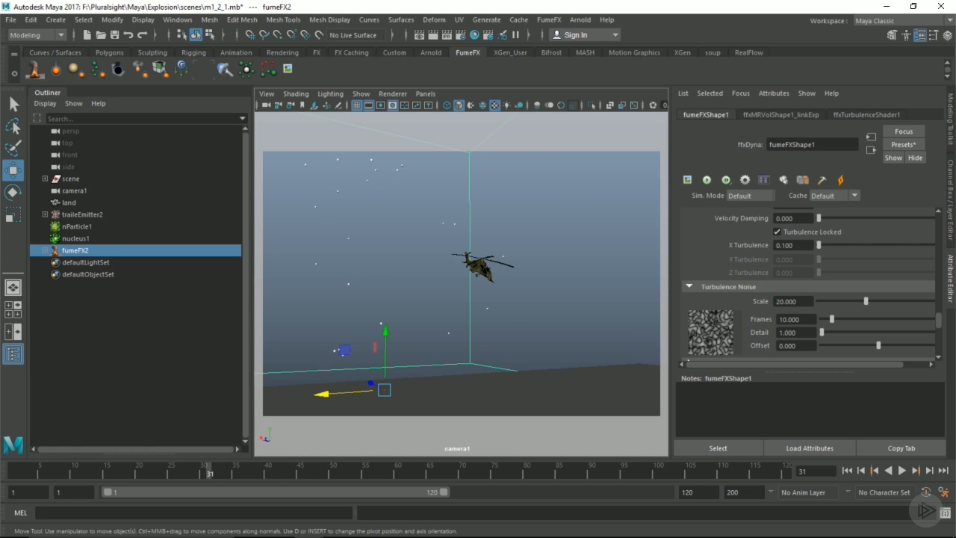
pyautogui.moveTo(807, 335); pyautogui.dragTo(666, 335)
pyautogui.write('5')
pyautogui.press('Return')
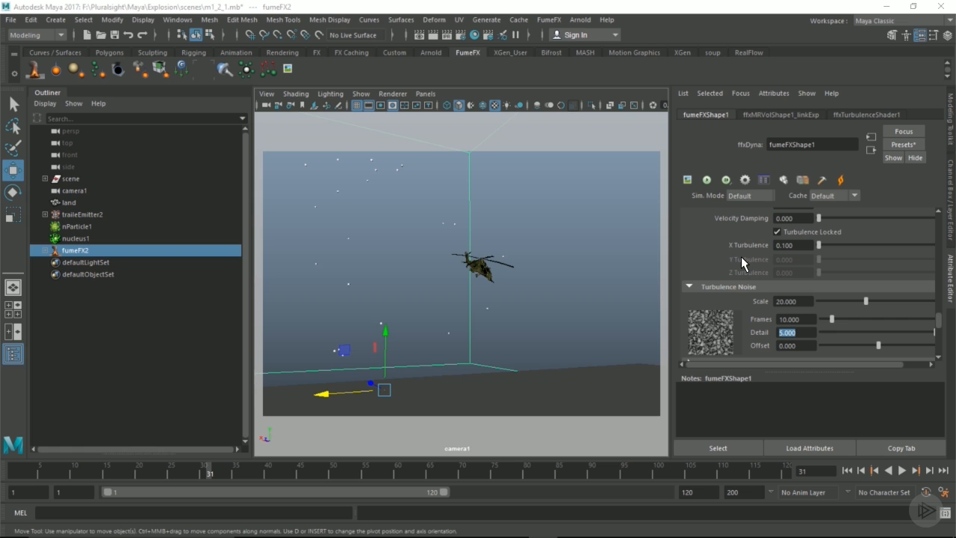
pyautogui.scroll(-3, 741, 256)
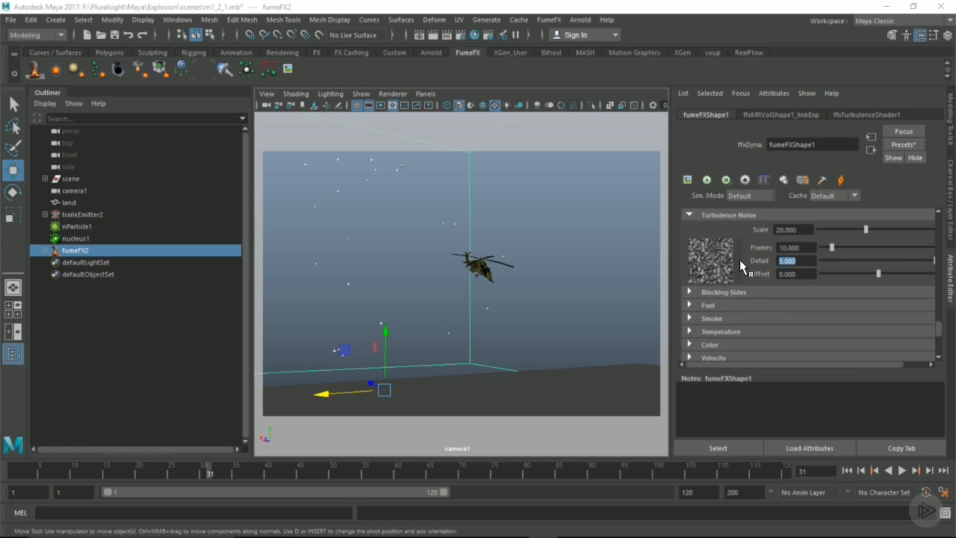
pyautogui.scroll(-6, 739, 260)
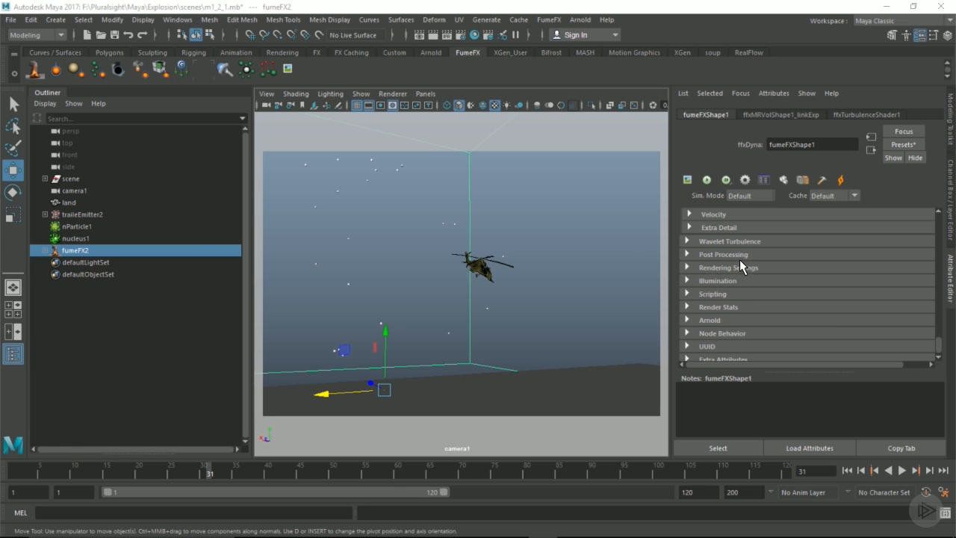
# Rename nParticle1 to trailsParticles and create a FumeFX particle source, trailsParticles_source, from it.
pyautogui.click(72, 228)
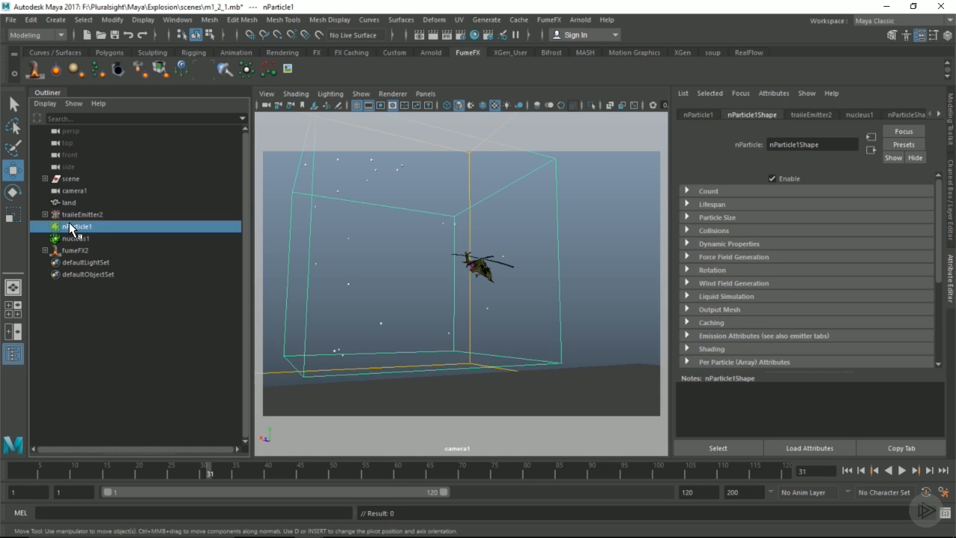
pyautogui.doubleClick(71, 229)
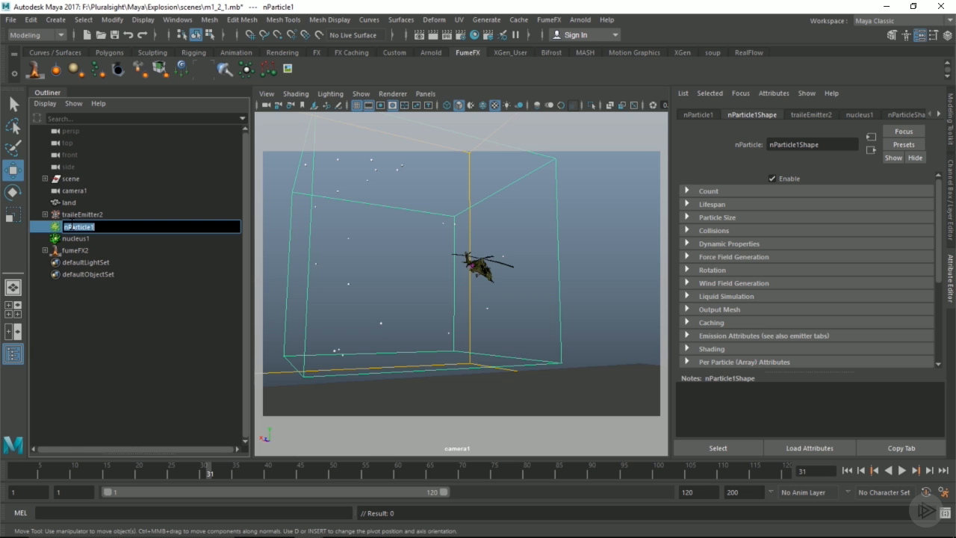
pyautogui.write('trailsParticles')
pyautogui.press('Return')
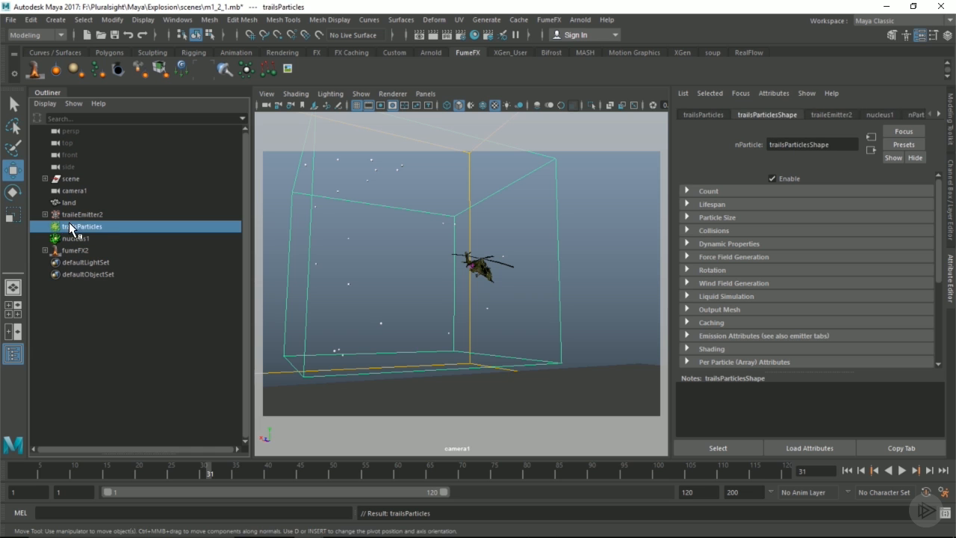
pyautogui.click(96, 70)
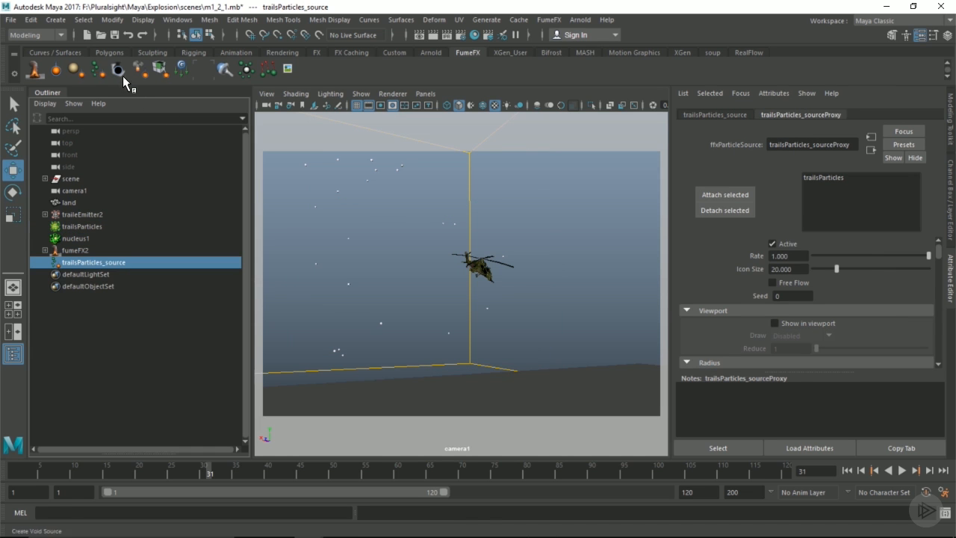
# Show the source in the viewport and view the particles up close through persp in wireframe.
pyautogui.click(794, 322)
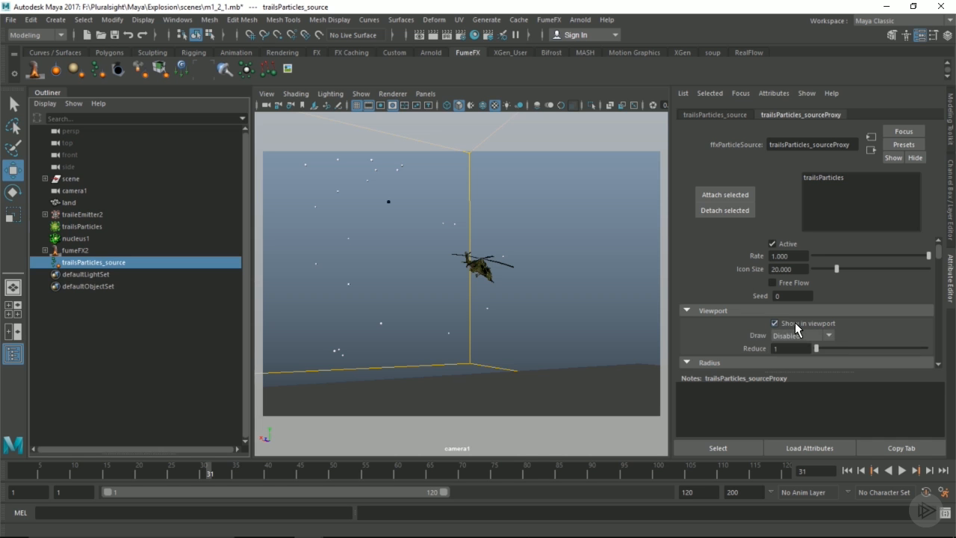
pyautogui.click(422, 93)
pyautogui.moveTo(463, 105)
pyautogui.click(576, 108)
pyautogui.scroll(5, 441, 291)
pyautogui.keyDown('alt'); pyautogui.moveTo(442, 290); pyautogui.dragTo(549, 275); pyautogui.keyUp('alt')
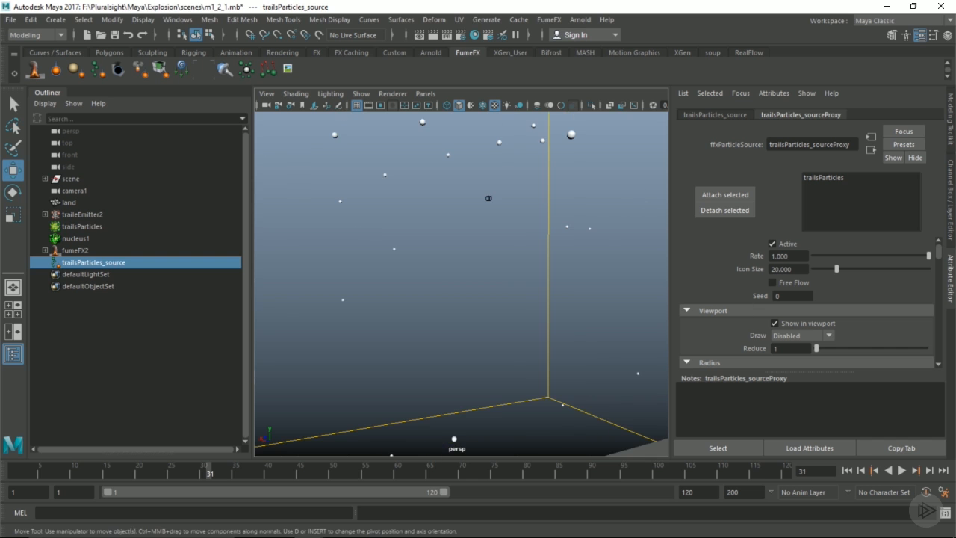
pyautogui.keyDown('alt'); pyautogui.moveTo(420, 183); pyautogui.dragTo(463, 250, button='middle'); pyautogui.keyUp('alt')
pyautogui.keyDown('alt'); pyautogui.moveTo(463, 250); pyautogui.dragTo(555, 258, button='right'); pyautogui.keyUp('alt')
pyautogui.keyDown('alt'); pyautogui.moveTo(555, 258); pyautogui.dragTo(549, 233, button='middle'); pyautogui.keyUp('alt')
pyautogui.press('4')
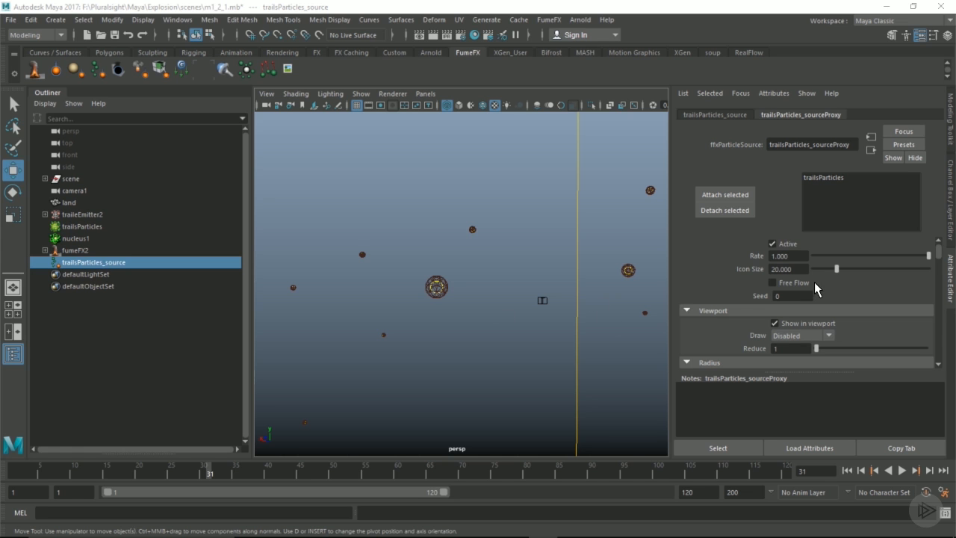
# Try a larger particle Radius, then reset it to 1.
pyautogui.scroll(-3, 814, 287)
pyautogui.moveTo(825, 268); pyautogui.dragTo(828, 268)
pyautogui.write('1')
pyautogui.press('Return')
pyautogui.keyDown('alt'); pyautogui.moveTo(512, 261); pyautogui.dragTo(555, 282, button='right'); pyautogui.keyUp('alt')
pyautogui.keyDown('alt'); pyautogui.moveTo(555, 282); pyautogui.dragTo(521, 265, button='middle'); pyautogui.keyUp('alt')
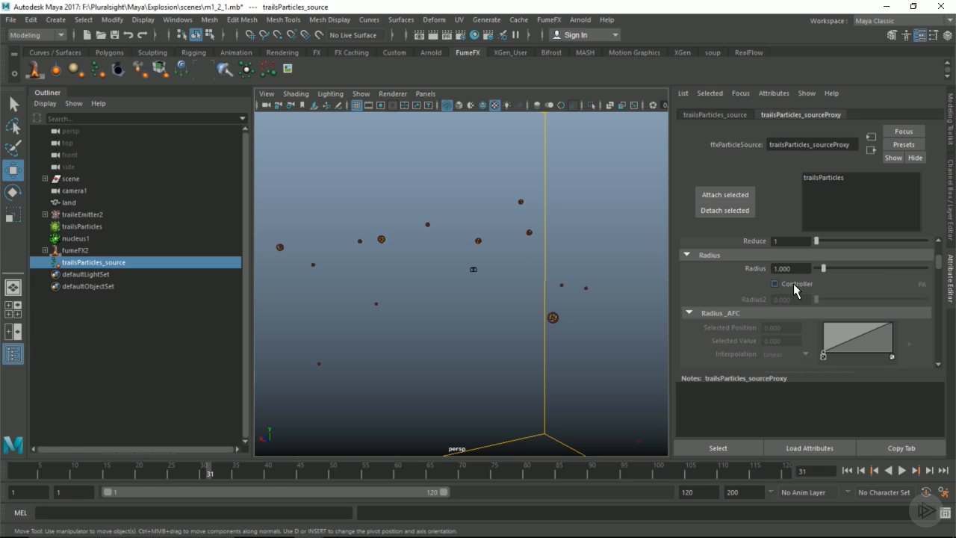
# Drive the particle radius by Particle Age with a Radius2 of 0.5.
pyautogui.click(775, 284)
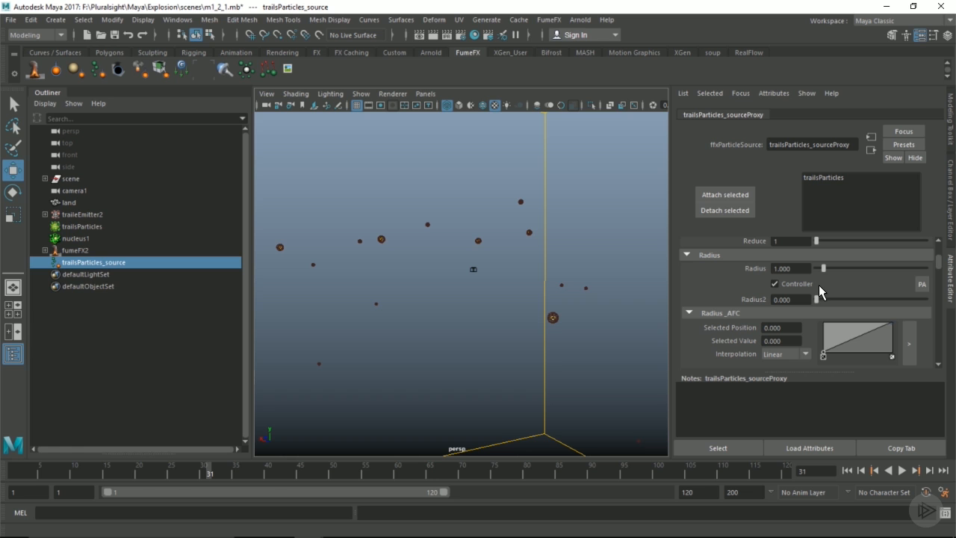
pyautogui.click(926, 290)
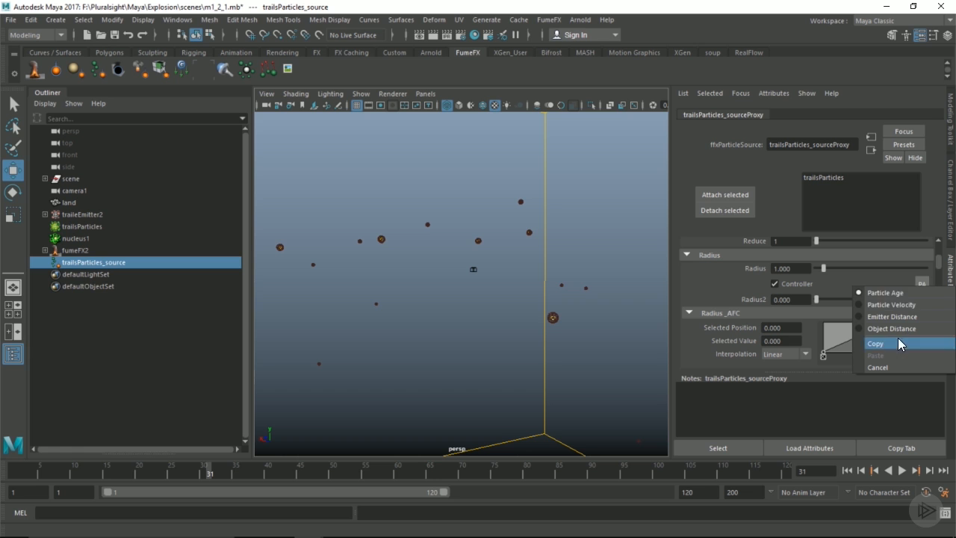
pyautogui.click(875, 294)
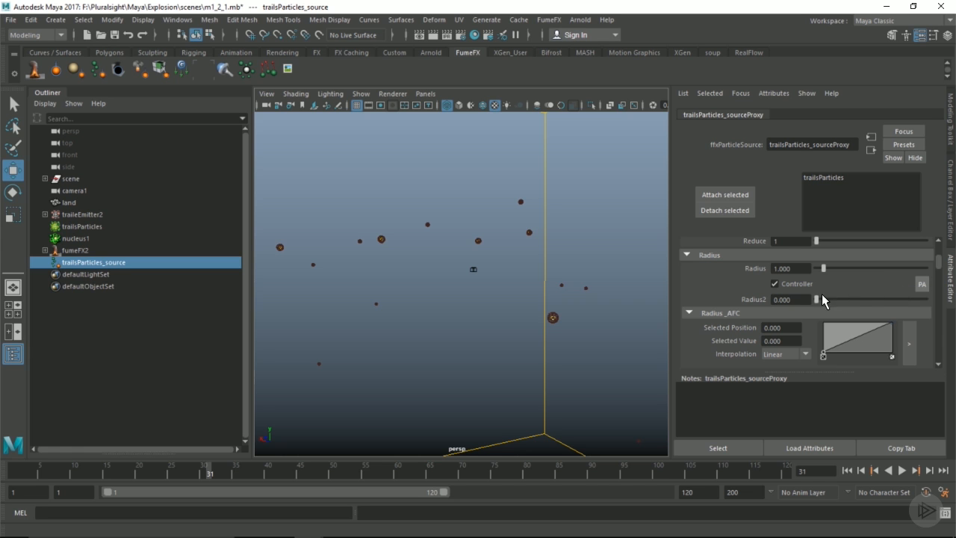
pyautogui.moveTo(798, 299); pyautogui.dragTo(735, 297)
pyautogui.write('.5')
pyautogui.press('Return')
# Scrub through frames 34, 58, 21 and 14 to inspect the particles, ending at frame 19.
pyautogui.moveTo(540, 299)
pyautogui.keyDown('alt'); pyautogui.mouseDown(button='middle')
pyautogui.moveTo(563, 301)
pyautogui.moveTo(540, 293)
pyautogui.mouseUp(button='middle'); pyautogui.keyUp('alt')
pyautogui.keyDown('alt'); pyautogui.moveTo(552, 296); pyautogui.dragTo(541, 298, button='right'); pyautogui.keyUp('alt')
pyautogui.moveTo(224, 471); pyautogui.dragTo(385, 471)
pyautogui.keyDown('alt'); pyautogui.moveTo(427, 442); pyautogui.dragTo(481, 317, button='middle'); pyautogui.keyUp('alt')
pyautogui.keyDown('alt'); pyautogui.moveTo(509, 268); pyautogui.dragTo(508, 289, button='middle'); pyautogui.keyUp('alt')
pyautogui.keyDown('alt'); pyautogui.moveTo(508, 289); pyautogui.dragTo(615, 309, button='right'); pyautogui.keyUp('alt')
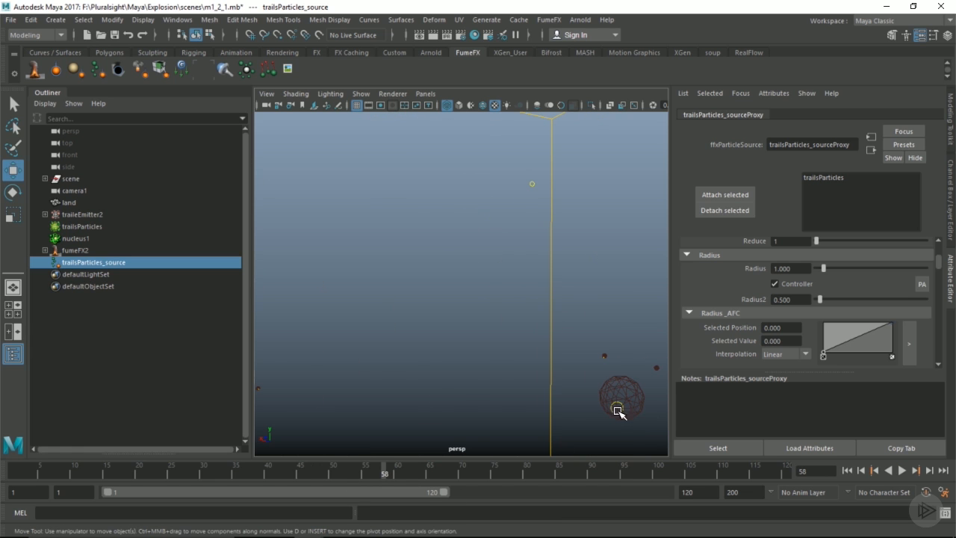
pyautogui.moveTo(377, 474); pyautogui.dragTo(147, 473)
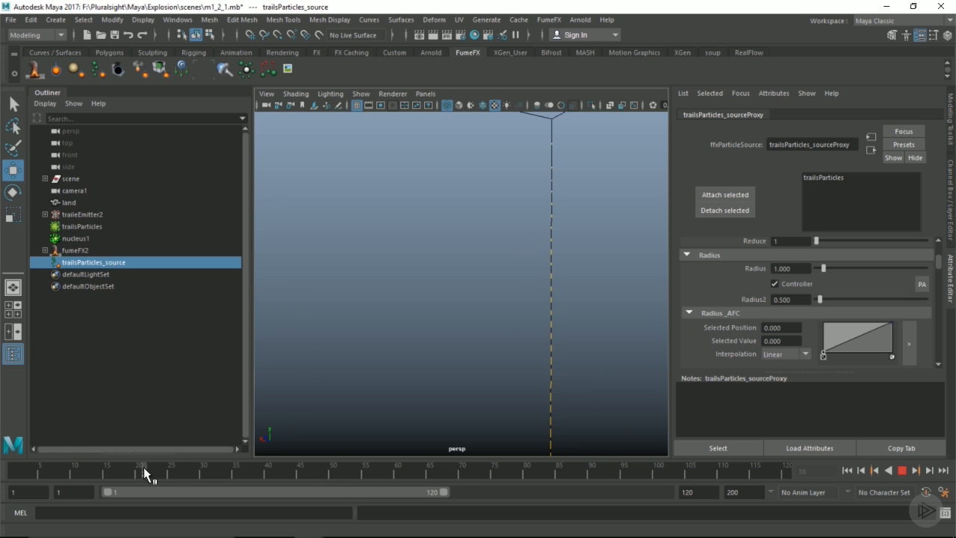
pyautogui.keyDown('alt'); pyautogui.moveTo(508, 366); pyautogui.dragTo(508, 346, button='right'); pyautogui.keyUp('alt')
pyautogui.keyDown('alt'); pyautogui.moveTo(508, 347); pyautogui.dragTo(544, 149, button='middle'); pyautogui.keyUp('alt')
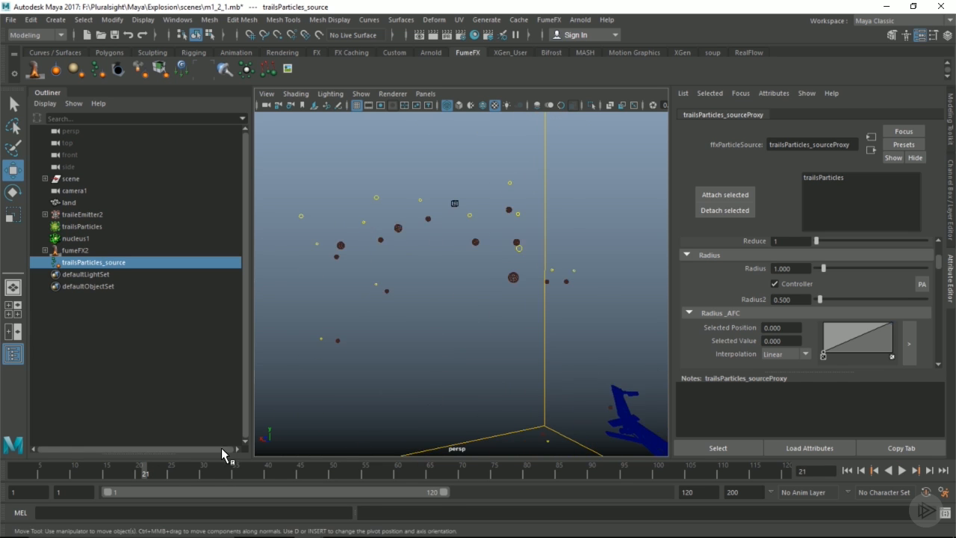
pyautogui.moveTo(146, 474); pyautogui.dragTo(98, 471)
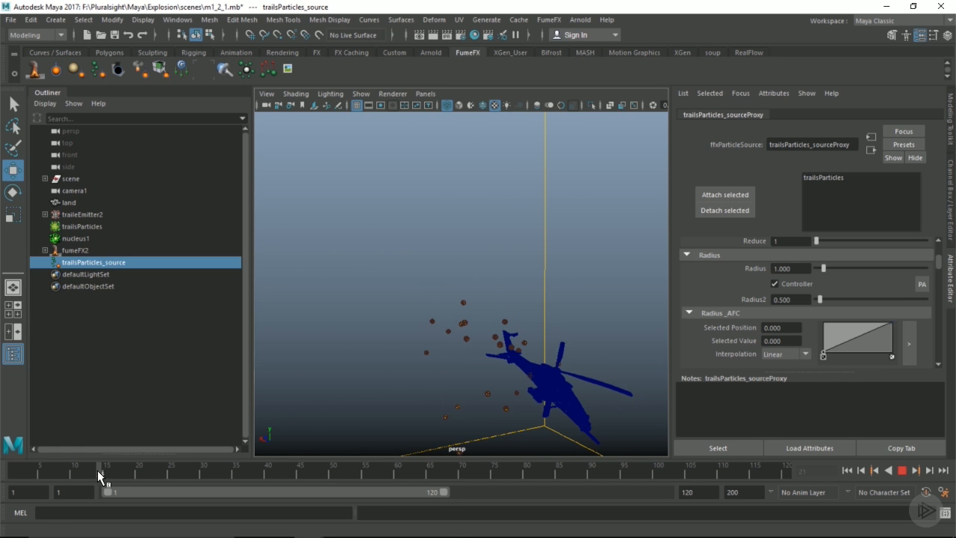
pyautogui.keyDown('alt'); pyautogui.moveTo(386, 392); pyautogui.dragTo(363, 352); pyautogui.keyUp('alt')
pyautogui.keyDown('alt'); pyautogui.moveTo(363, 352); pyautogui.dragTo(537, 354, button='right'); pyautogui.keyUp('alt')
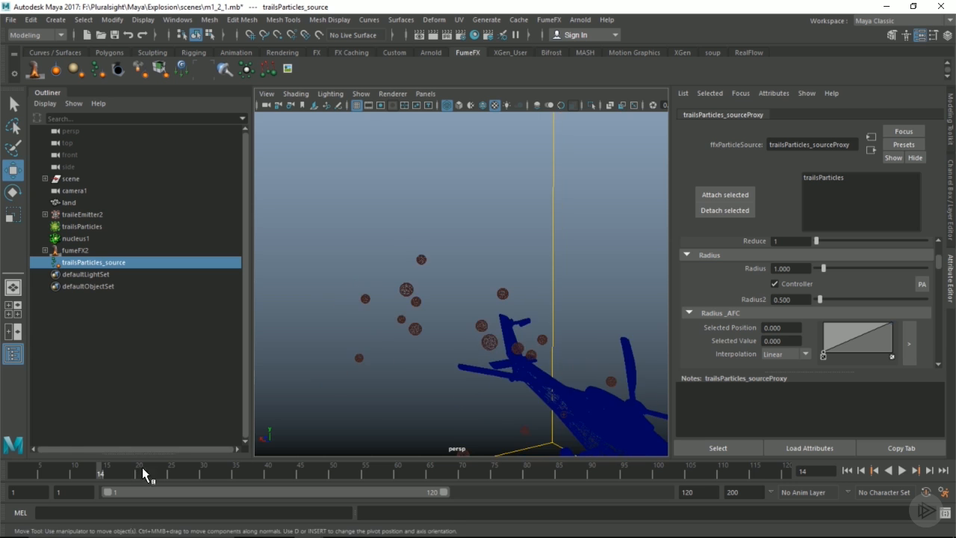
pyautogui.moveTo(104, 472); pyautogui.dragTo(132, 472)
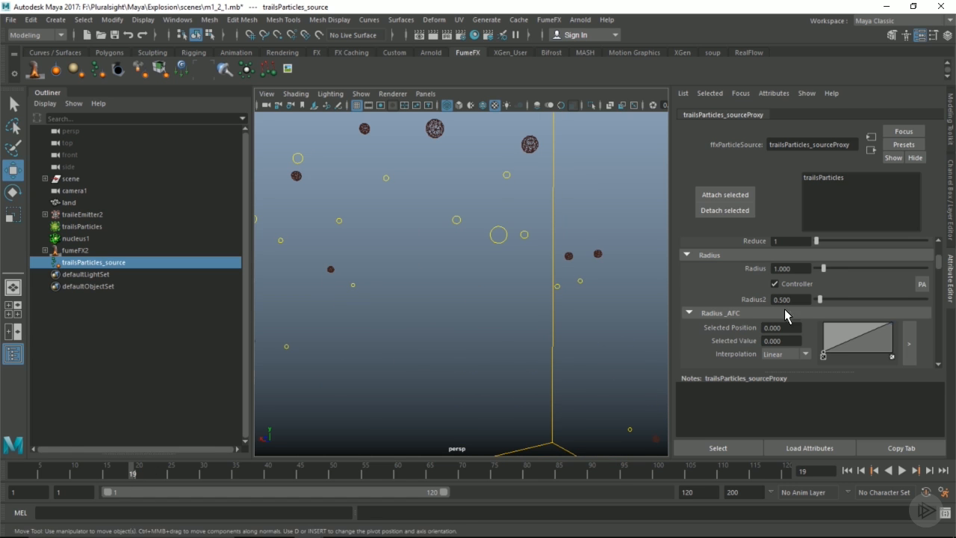
# Set the Velocity Multiplier Amount to 0.1 and switch the viewport to textured shading.
pyautogui.scroll(-3, 814, 293)
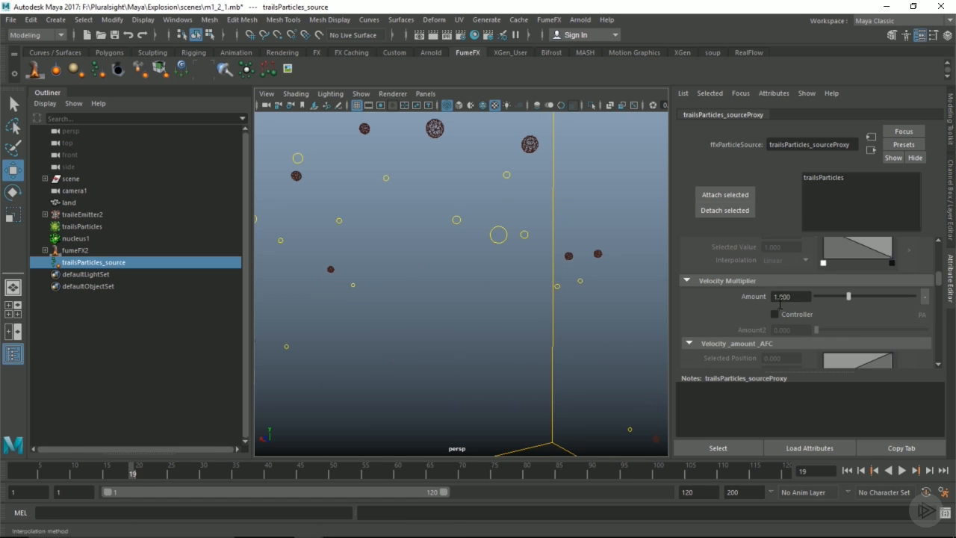
pyautogui.doubleClick(800, 298)
pyautogui.write('0.1')
pyautogui.press('Return')
pyautogui.keyDown('alt'); pyautogui.moveTo(566, 222); pyautogui.dragTo(559, 320, button='middle'); pyautogui.keyUp('alt')
pyautogui.keyDown('alt'); pyautogui.moveTo(562, 319); pyautogui.dragTo(484, 289, button='right'); pyautogui.keyUp('alt')
pyautogui.keyDown('alt'); pyautogui.moveTo(484, 289); pyautogui.dragTo(486, 232); pyautogui.keyUp('alt')
pyautogui.press('6')
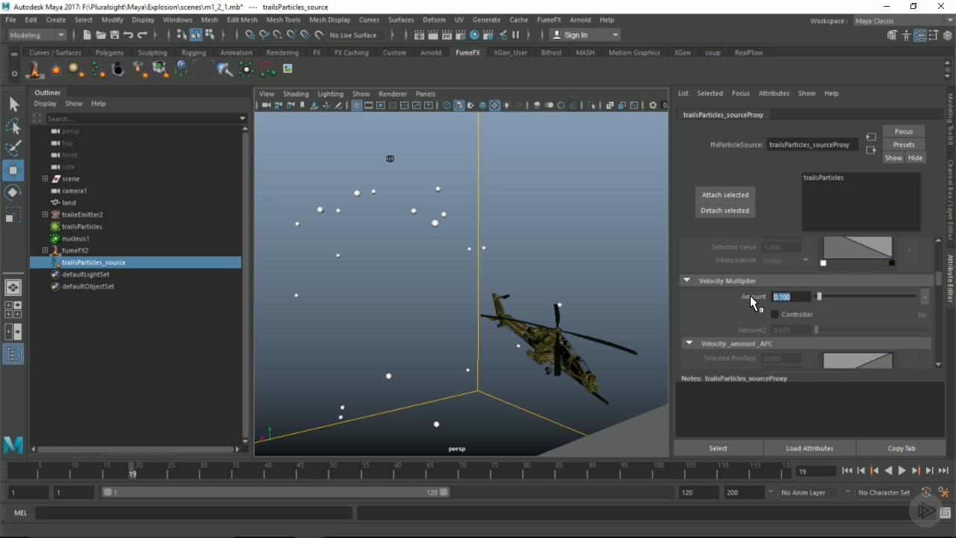
# Set the source's Temperature Amount to 150.
pyautogui.click(801, 298)
pyautogui.scroll(-3, 801, 298)
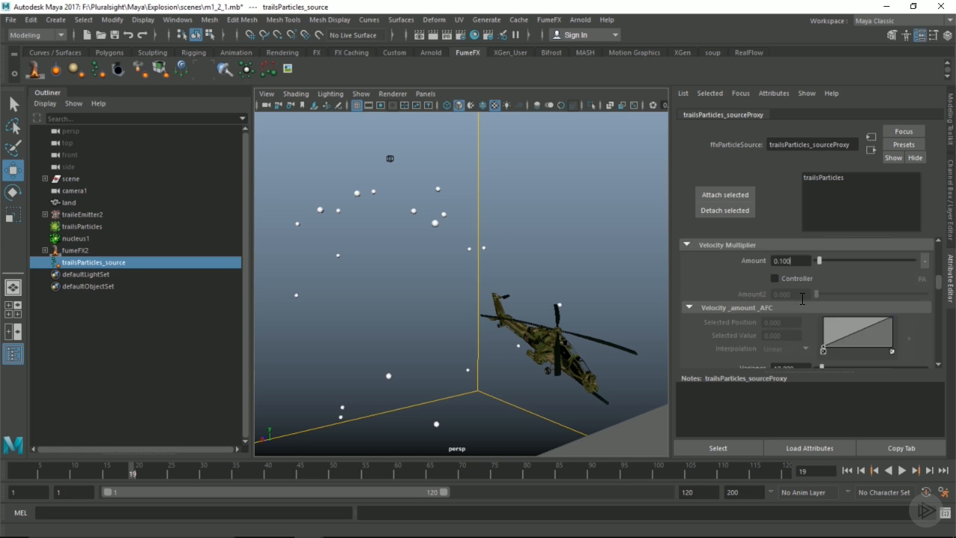
pyautogui.scroll(-1, 801, 299)
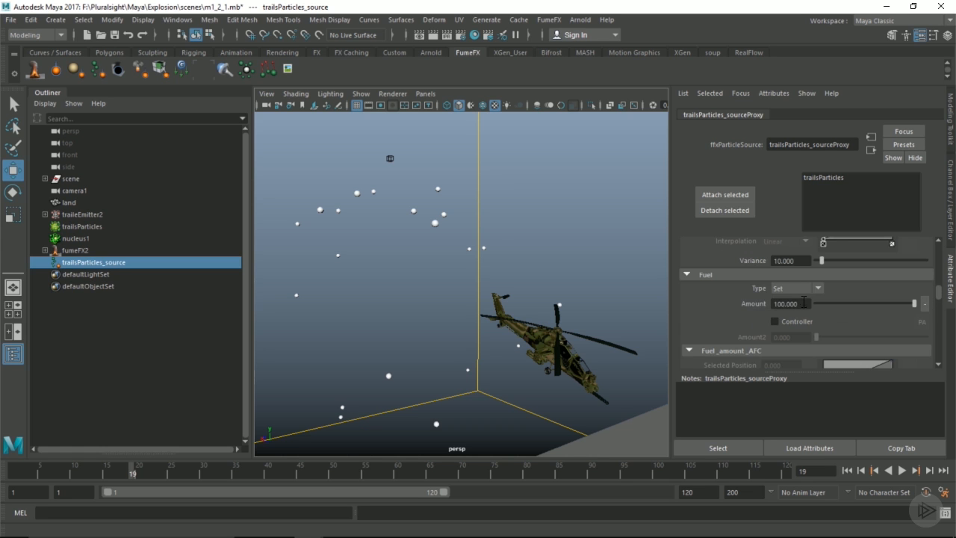
pyautogui.doubleClick(802, 302)
pyautogui.scroll(-2, 791, 300)
pyautogui.scroll(-6, 791, 301)
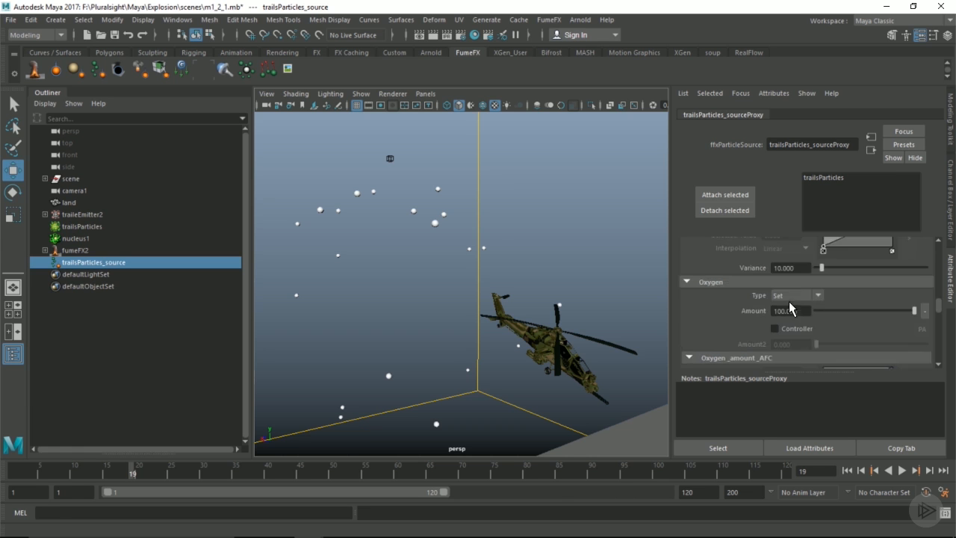
pyautogui.doubleClick(802, 319)
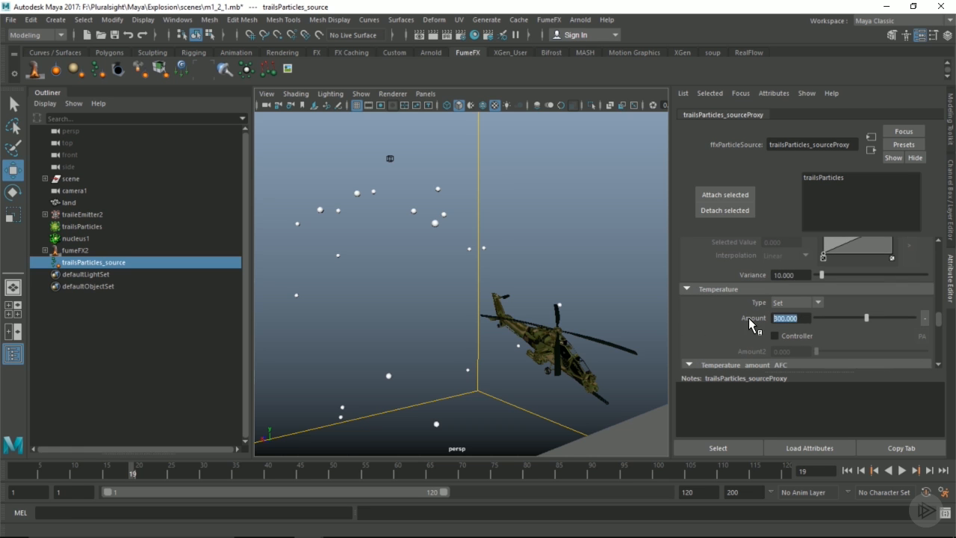
pyautogui.write('150')
pyautogui.press('Return')
# Orbit around the helicopter and container, then scroll further through the source settings.
pyautogui.scroll(6, 783, 326)
pyautogui.keyDown('alt'); pyautogui.moveTo(531, 237); pyautogui.dragTo(452, 220); pyautogui.keyUp('alt')
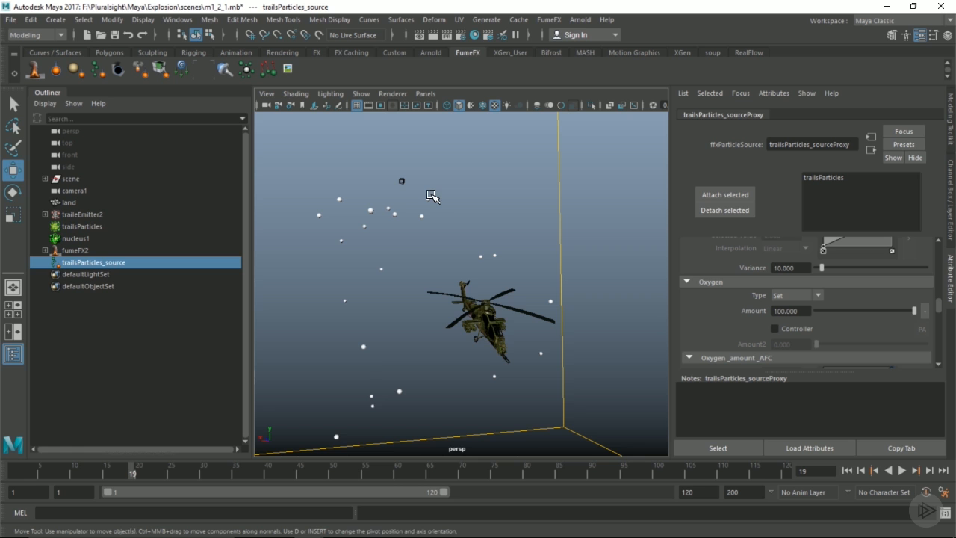
pyautogui.keyDown('alt'); pyautogui.moveTo(429, 200); pyautogui.dragTo(432, 202); pyautogui.keyUp('alt')
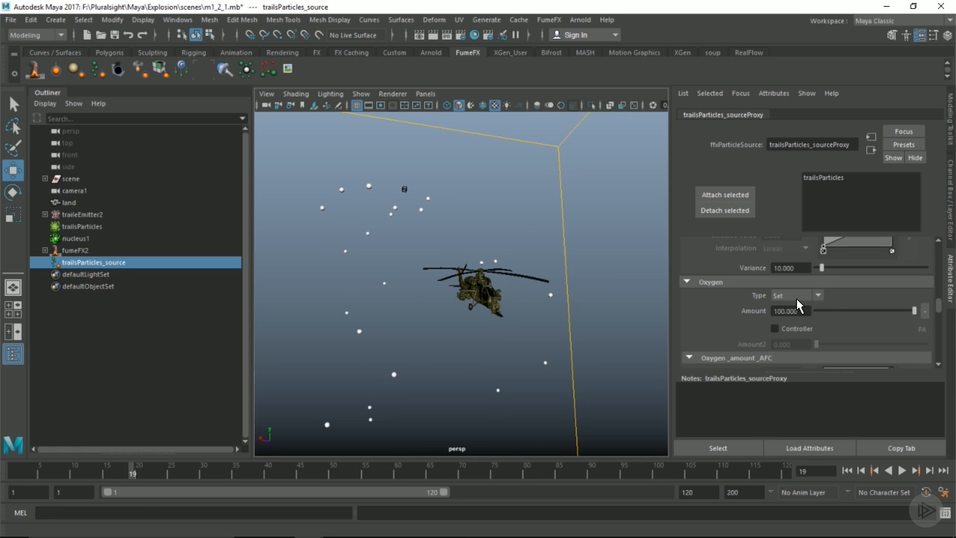
pyautogui.scroll(-6, 796, 298)
pyautogui.scroll(-8, 797, 298)
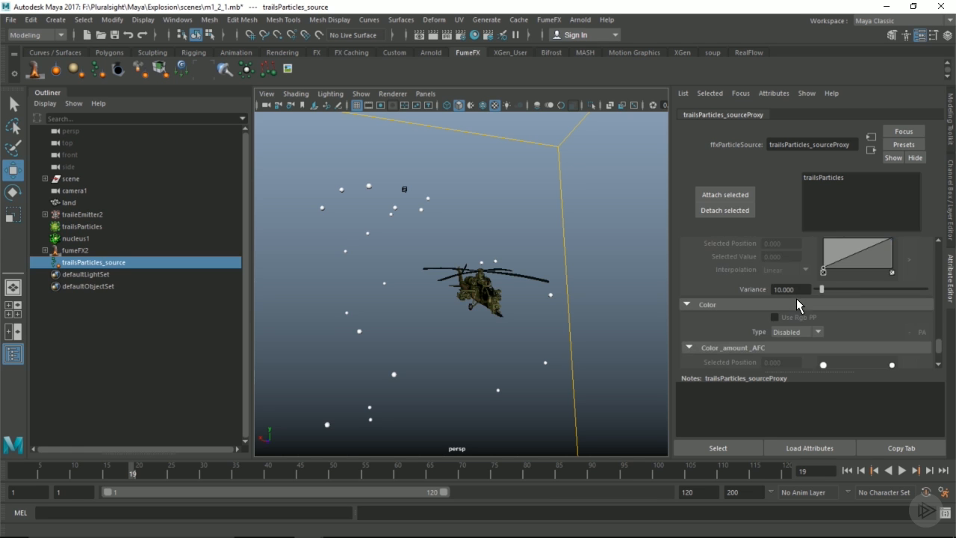
pyautogui.scroll(-4, 796, 298)
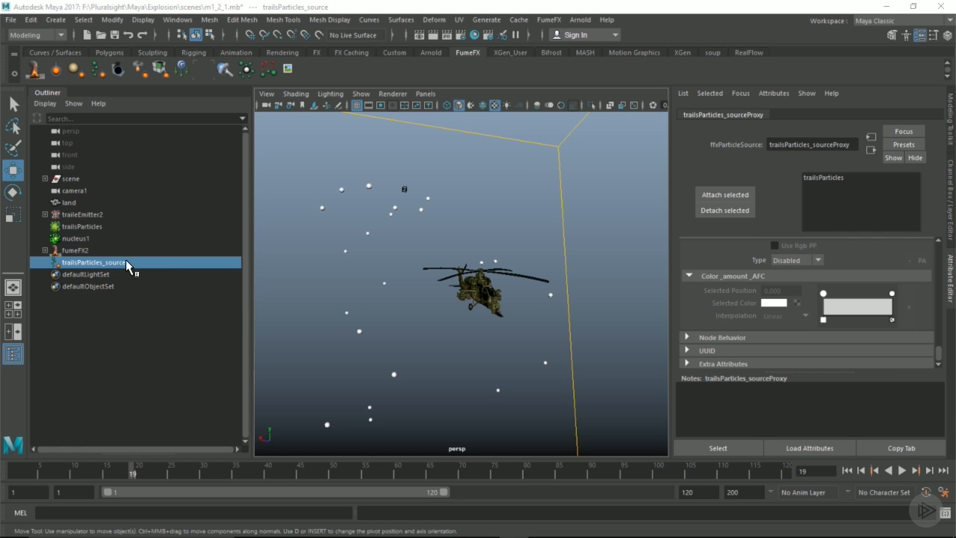
# Select fumeFX2 and check in the Relationship Manager that it uses the particle source.
pyautogui.click(84, 251)
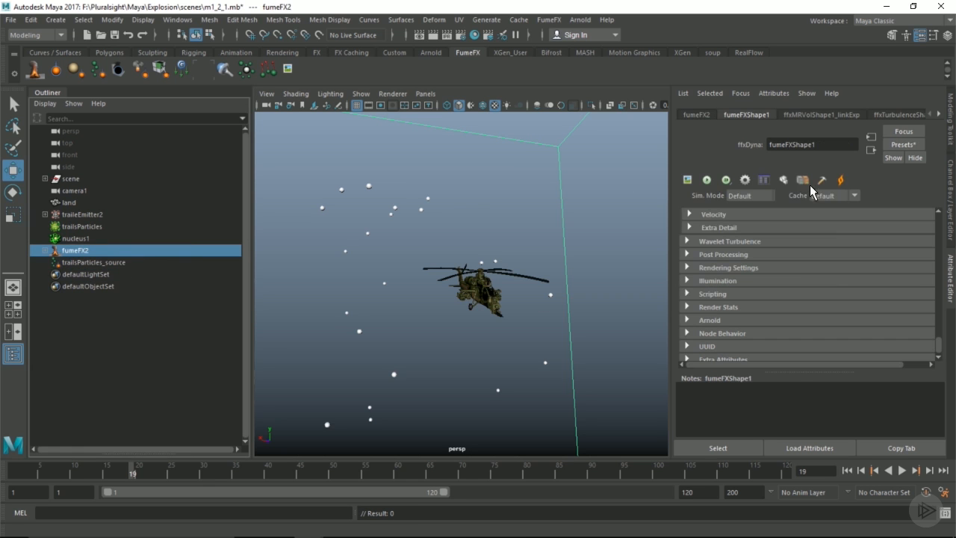
pyautogui.click(768, 181)
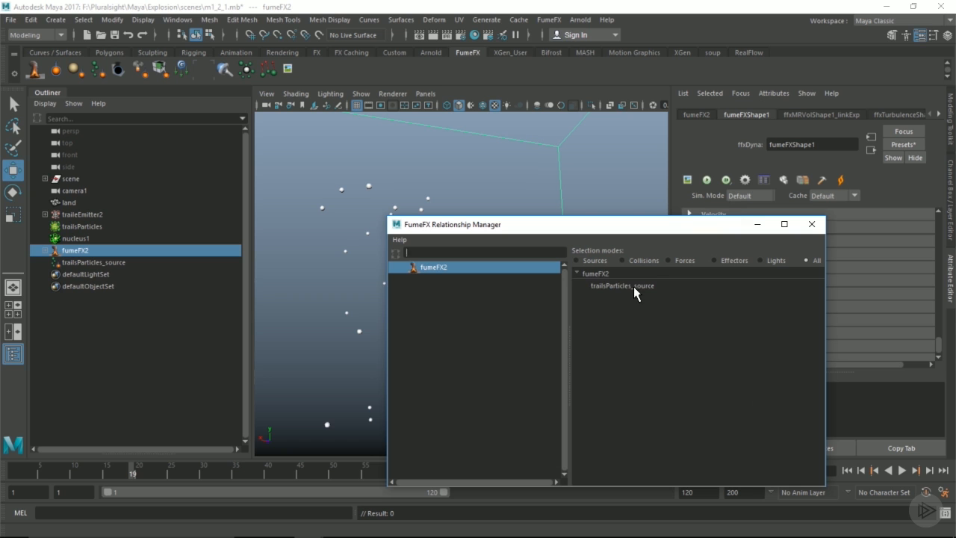
pyautogui.click(812, 224)
# Frame the FumeFX container and switch the viewport to camera1.
pyautogui.keyDown('alt'); pyautogui.moveTo(568, 231); pyautogui.dragTo(426, 242, button='right'); pyautogui.keyUp('alt')
pyautogui.keyDown('alt'); pyautogui.moveTo(427, 241); pyautogui.dragTo(444, 247); pyautogui.keyUp('alt')
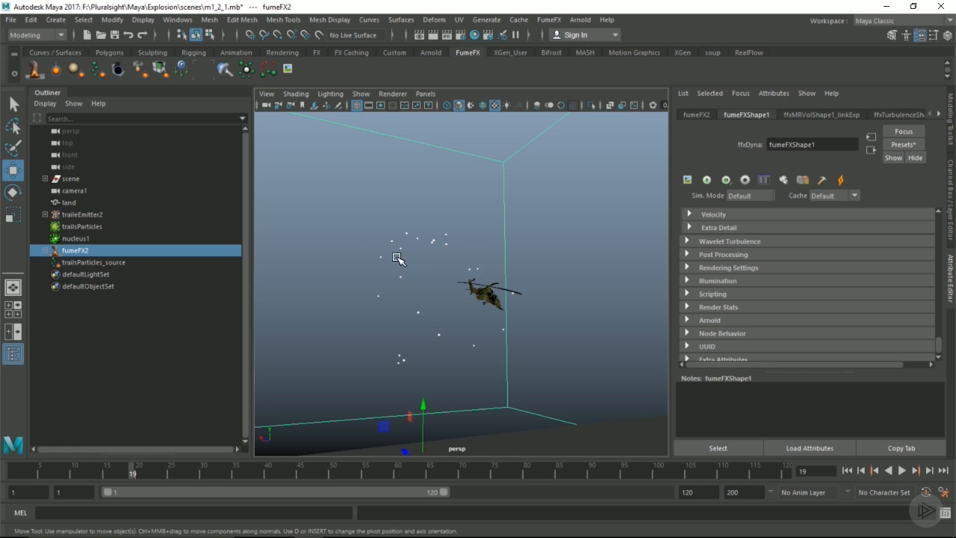
pyautogui.keyDown('alt'); pyautogui.moveTo(467, 312); pyautogui.dragTo(458, 313); pyautogui.keyUp('alt')
pyautogui.keyDown('alt'); pyautogui.moveTo(459, 313); pyautogui.dragTo(527, 320, button='right'); pyautogui.keyUp('alt')
pyautogui.keyDown('alt'); pyautogui.moveTo(527, 320); pyautogui.dragTo(525, 294, button='middle'); pyautogui.keyUp('alt')
pyautogui.click(427, 94)
pyautogui.moveTo(458, 105)
pyautogui.click(562, 106)
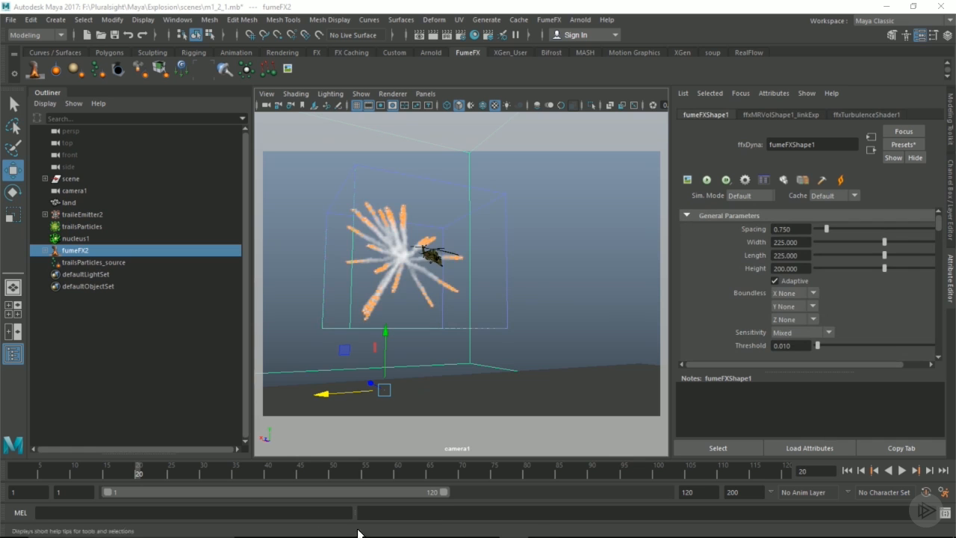
# Advance the timeline to simulate and review the smoke trails.
pyautogui.moveTo(149, 468); pyautogui.dragTo(228, 467)
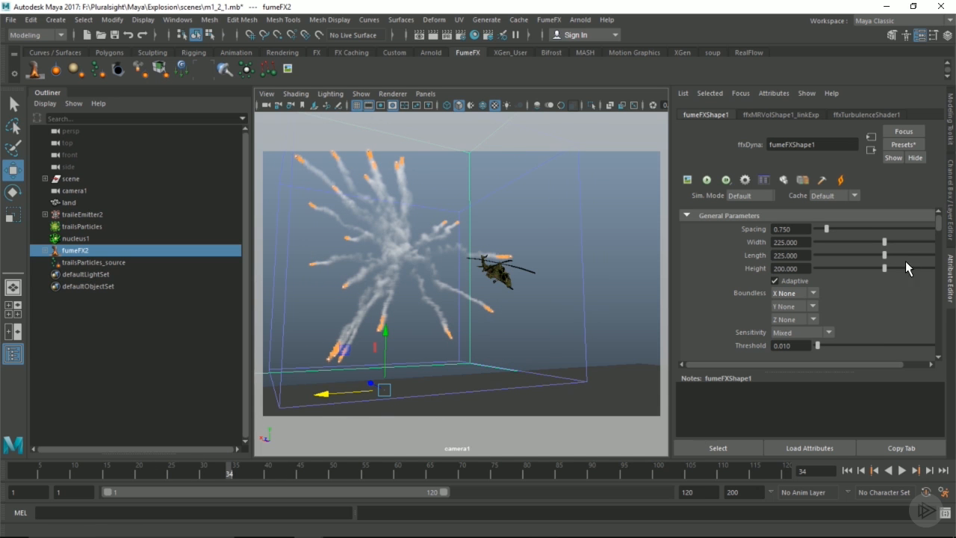
pyautogui.scroll(-5, 851, 276)
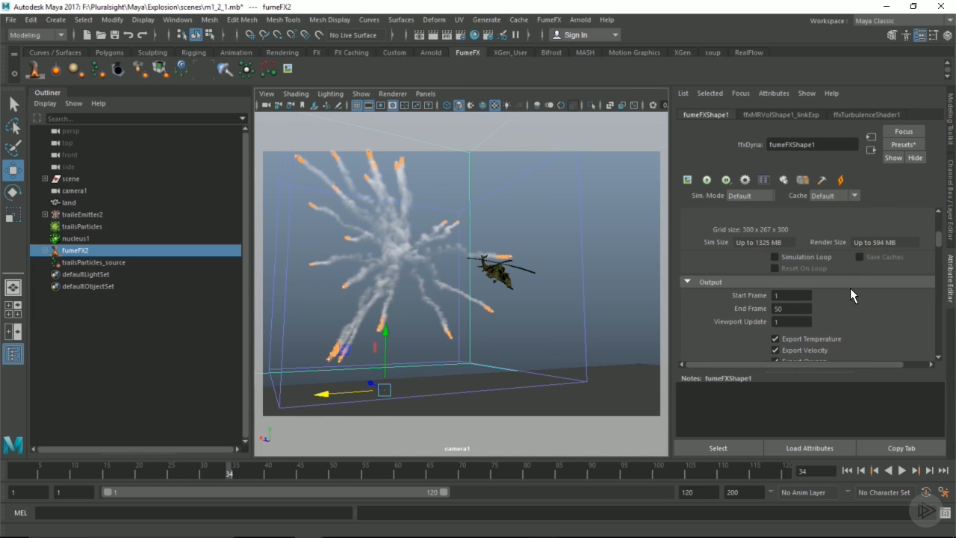
pyautogui.scroll(-8, 853, 278)
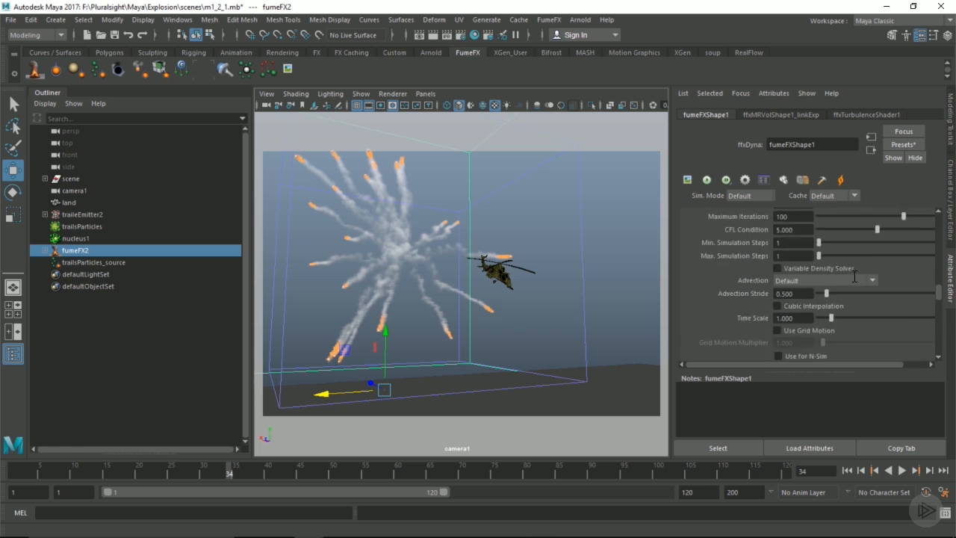
pyautogui.scroll(-6, 855, 276)
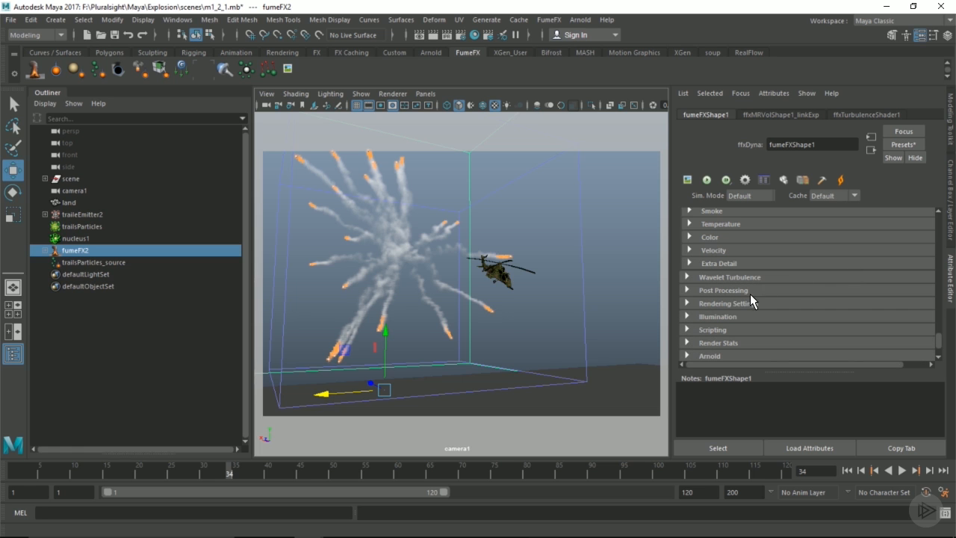
# Set the fire Color Source to Black-body in the rendering settings.
pyautogui.click(739, 304)
pyautogui.scroll(-3, 802, 296)
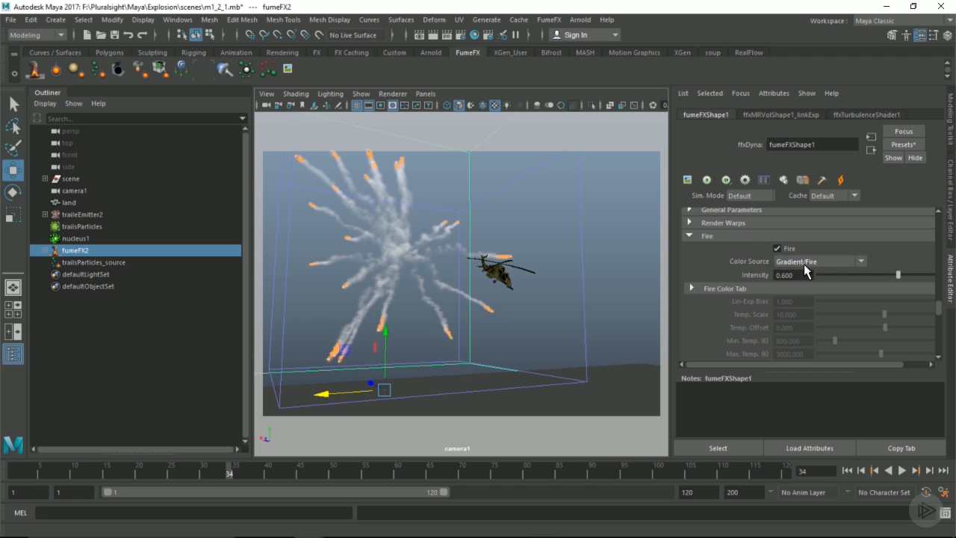
pyautogui.click(821, 262)
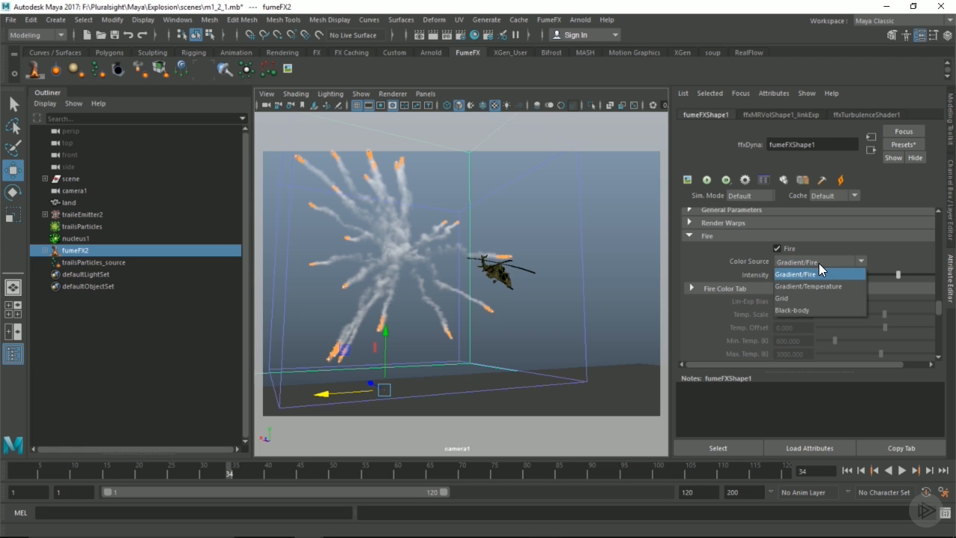
pyautogui.click(786, 311)
pyautogui.scroll(-3, 801, 271)
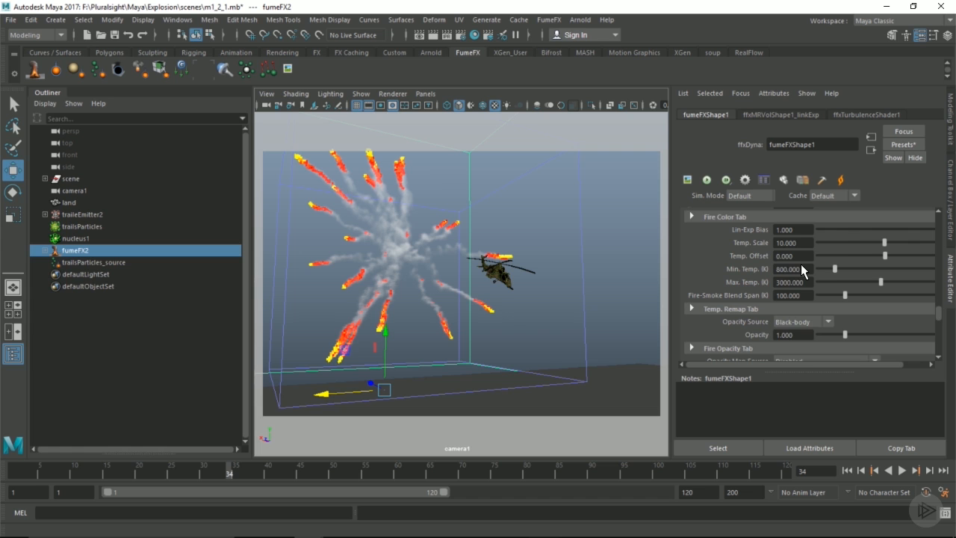
pyautogui.scroll(-6, 800, 263)
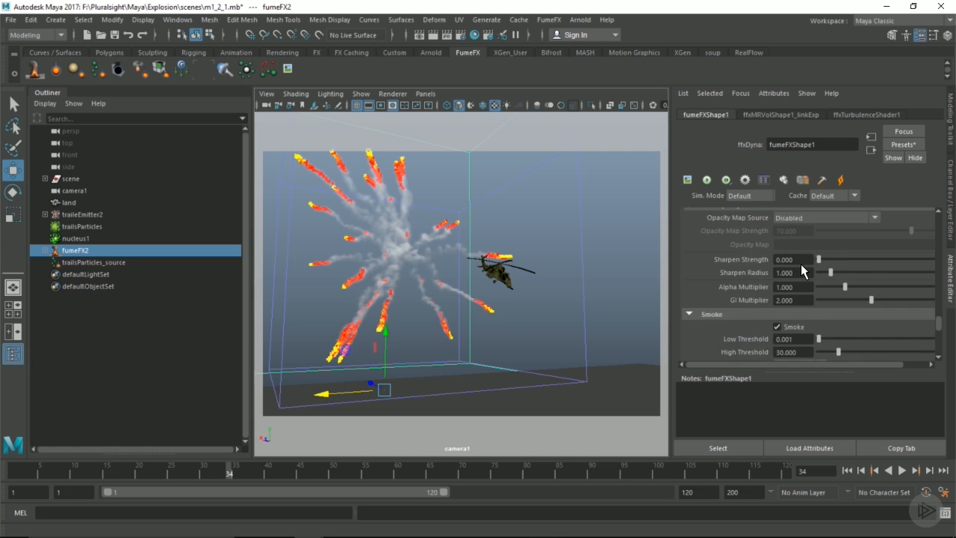
pyautogui.scroll(-3, 801, 263)
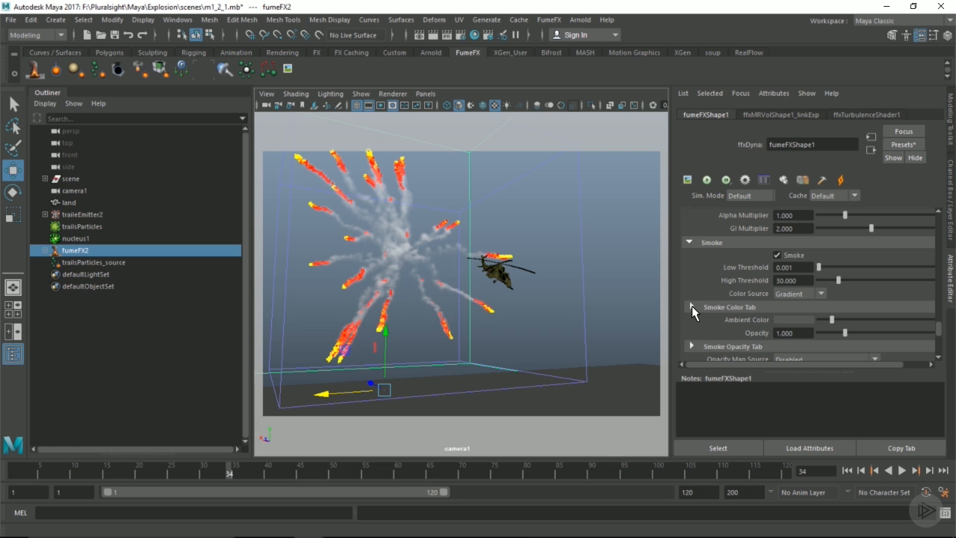
# Set the smoke Color Source to Gradient with a near-black colour (V about 0.005).
pyautogui.click(816, 294)
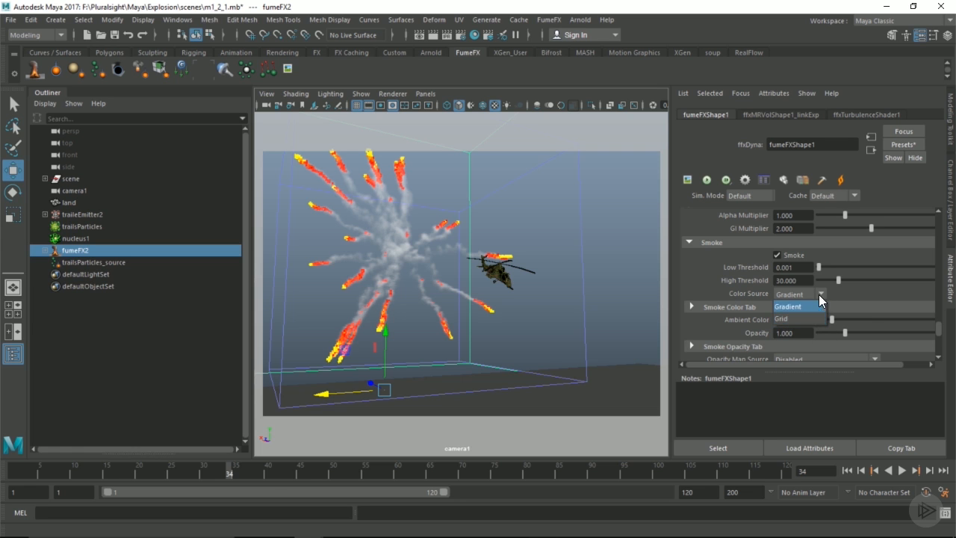
pyautogui.click(790, 319)
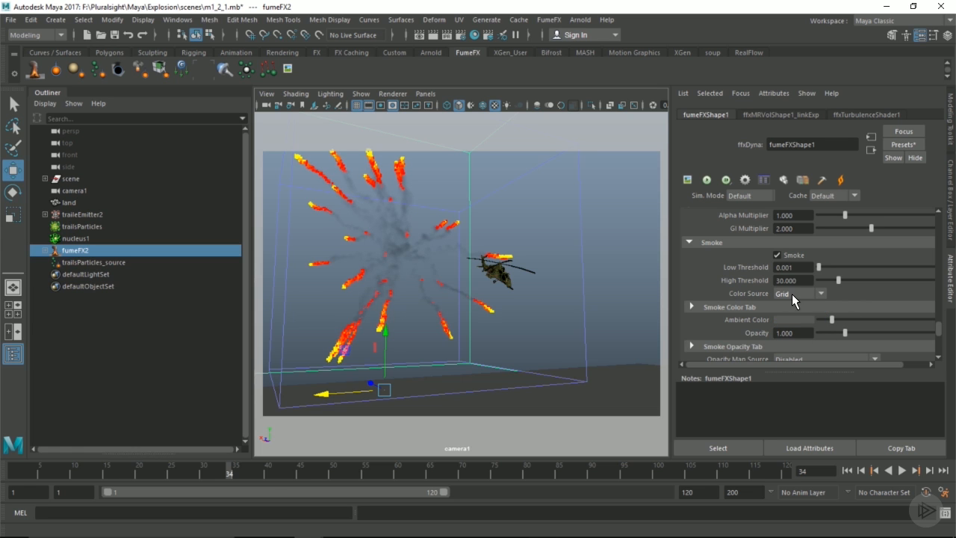
pyautogui.click(791, 293)
pyautogui.click(794, 310)
pyautogui.click(692, 306)
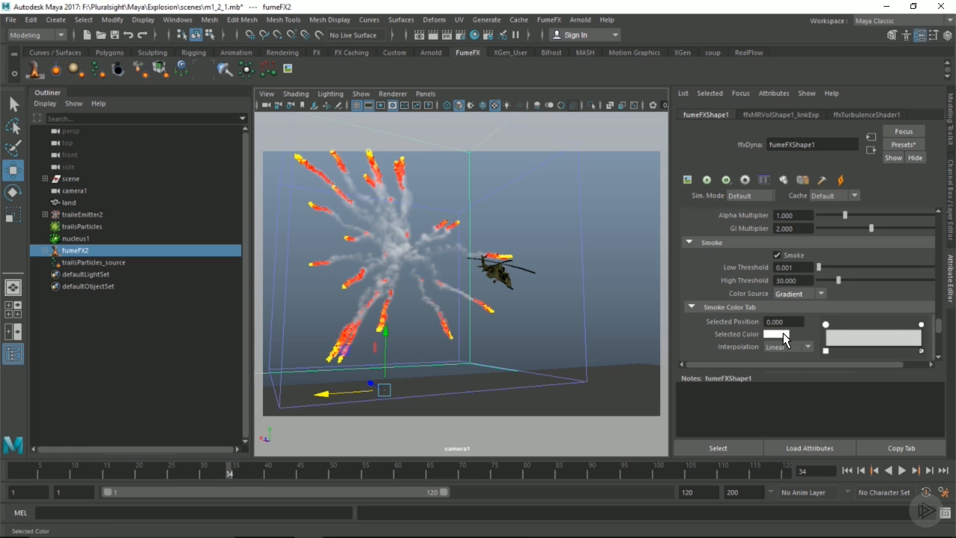
pyautogui.click(793, 336)
pyautogui.click(725, 396)
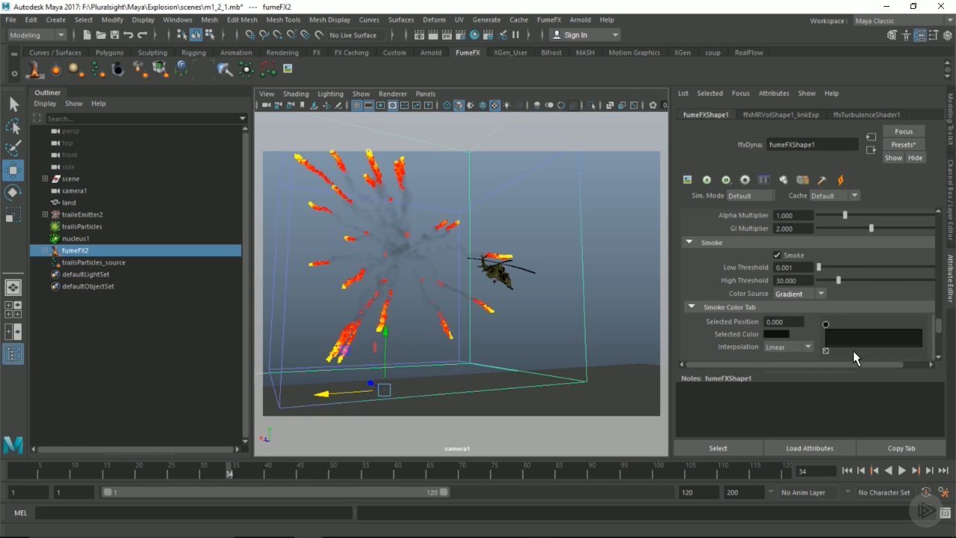
pyautogui.scroll(-2, 867, 336)
pyautogui.scroll(-10, 878, 327)
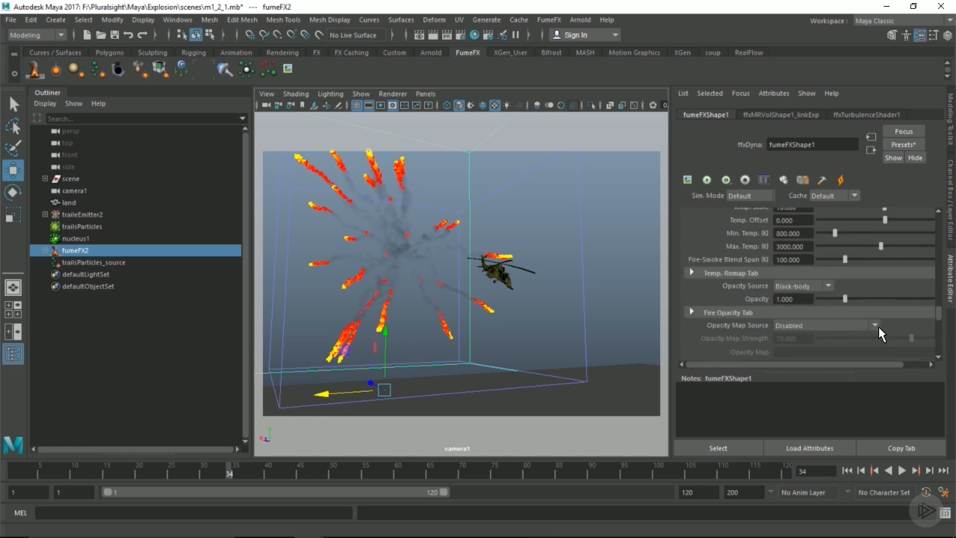
pyautogui.scroll(-8, 880, 326)
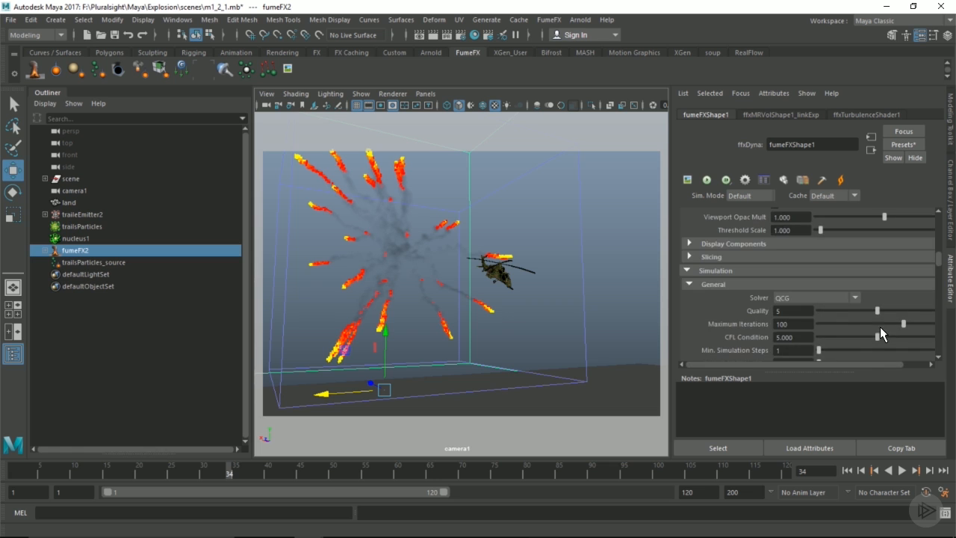
pyautogui.scroll(-3, 837, 315)
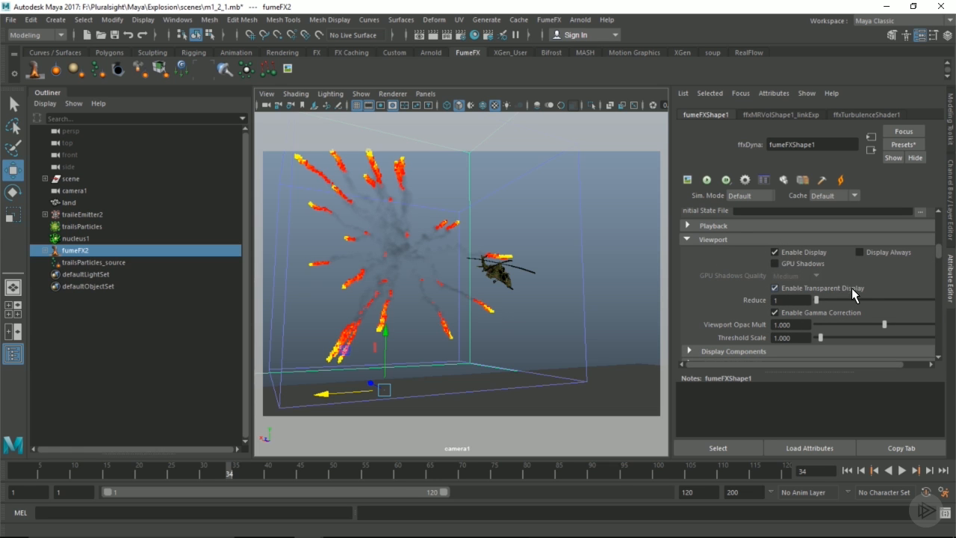
# Turn on GPU Shadows for the viewport smoke with High quality.
pyautogui.click(797, 263)
pyautogui.click(797, 277)
pyautogui.click(792, 313)
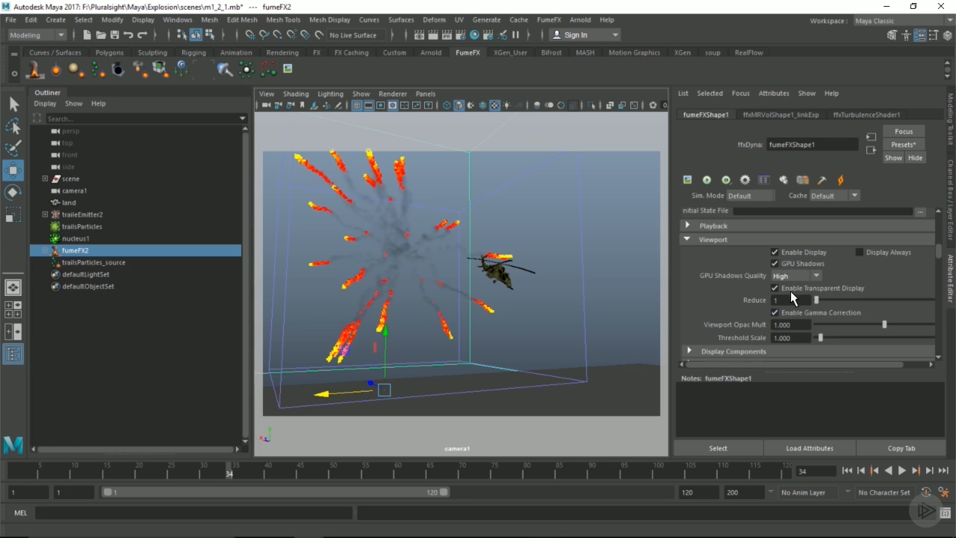
pyautogui.click(791, 288)
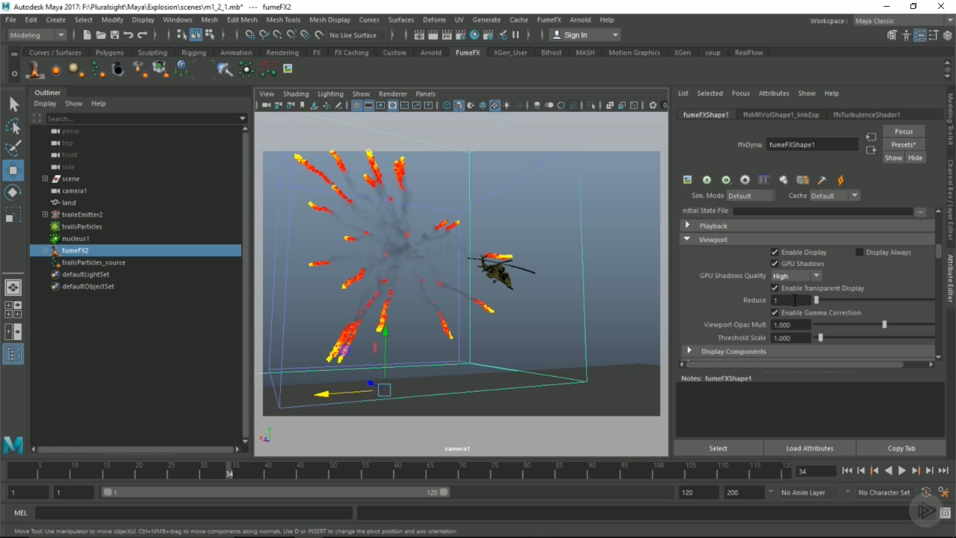
# Set smoke Opacity to 20 and lighten the smoke colour to dark grey (V 0.125).
pyautogui.scroll(-3, 942, 268)
pyautogui.moveTo(939, 267); pyautogui.dragTo(938, 333)
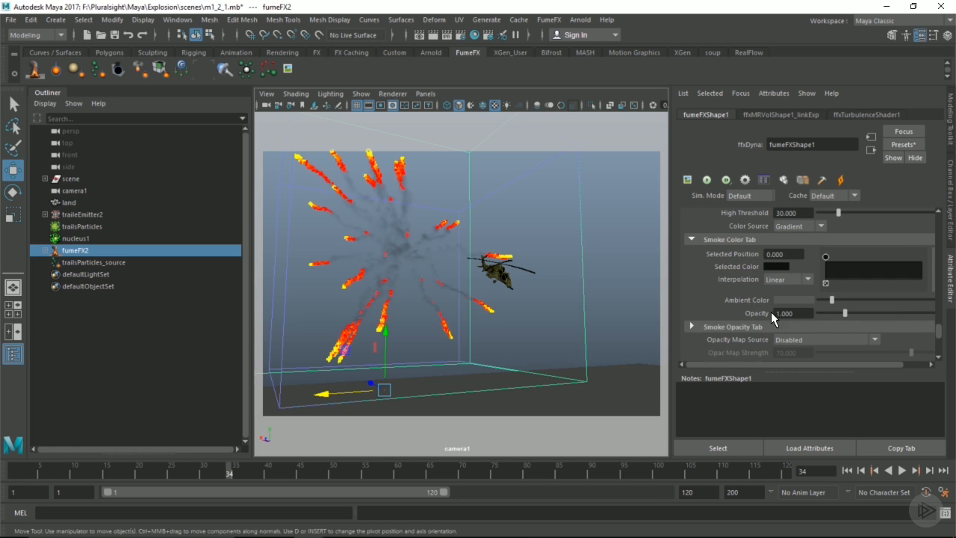
pyautogui.moveTo(846, 314); pyautogui.dragTo(955, 319)
pyautogui.click(805, 314)
pyautogui.doubleClick(804, 314)
pyautogui.write('20')
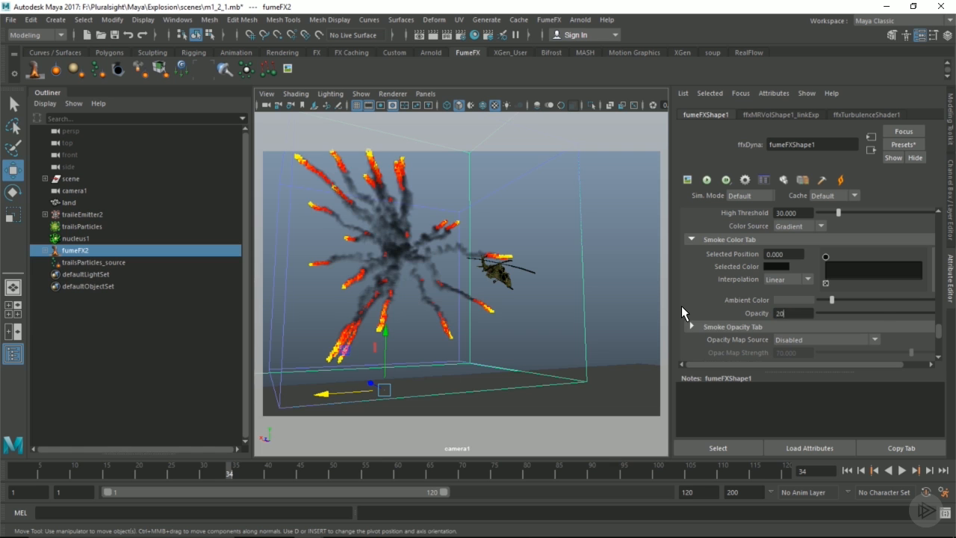
pyautogui.press('Return')
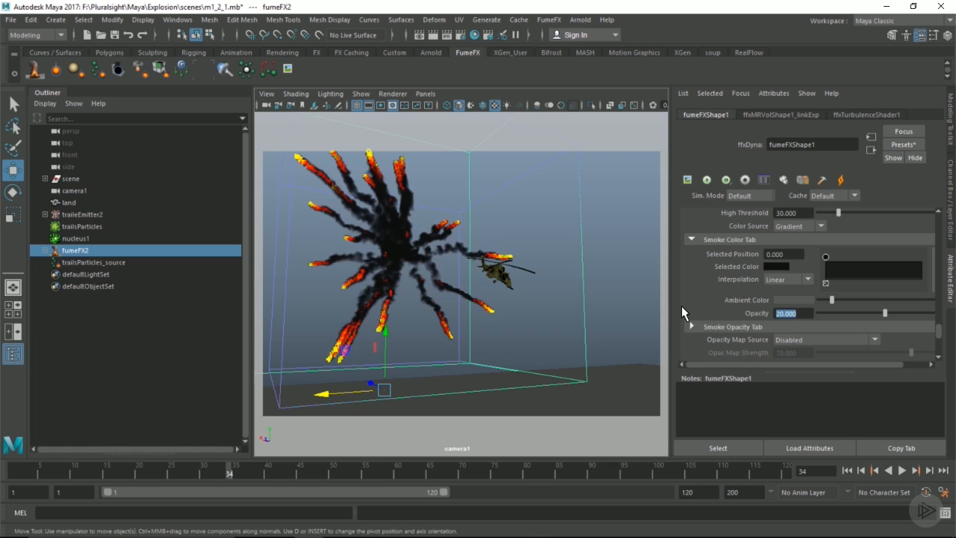
pyautogui.click(779, 266)
pyautogui.moveTo(736, 366)
pyautogui.mouseDown()
pyautogui.moveTo(771, 360)
pyautogui.moveTo(754, 363)
pyautogui.mouseUp()
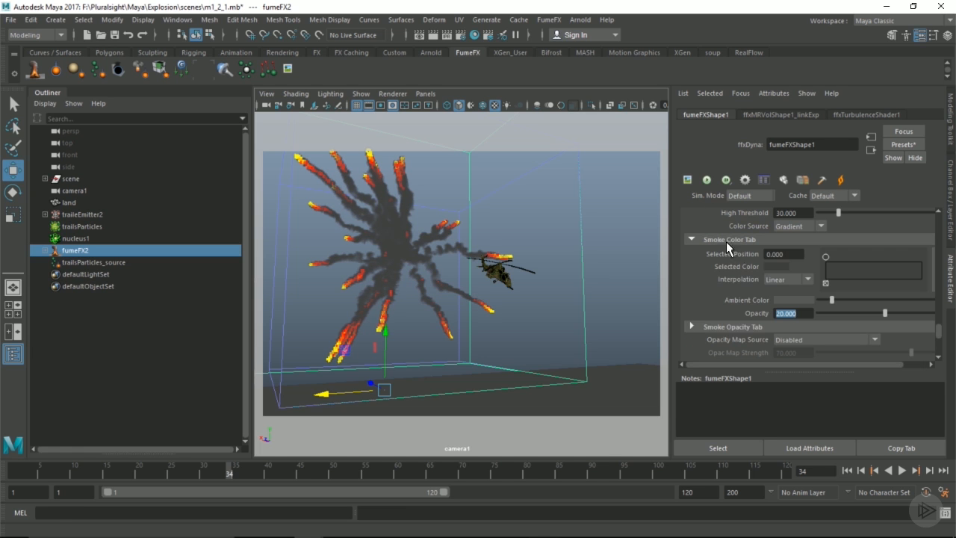
# Scrub the animation to frame 45 and back to around frame 40 to check the trails.
pyautogui.scroll(10, 754, 301)
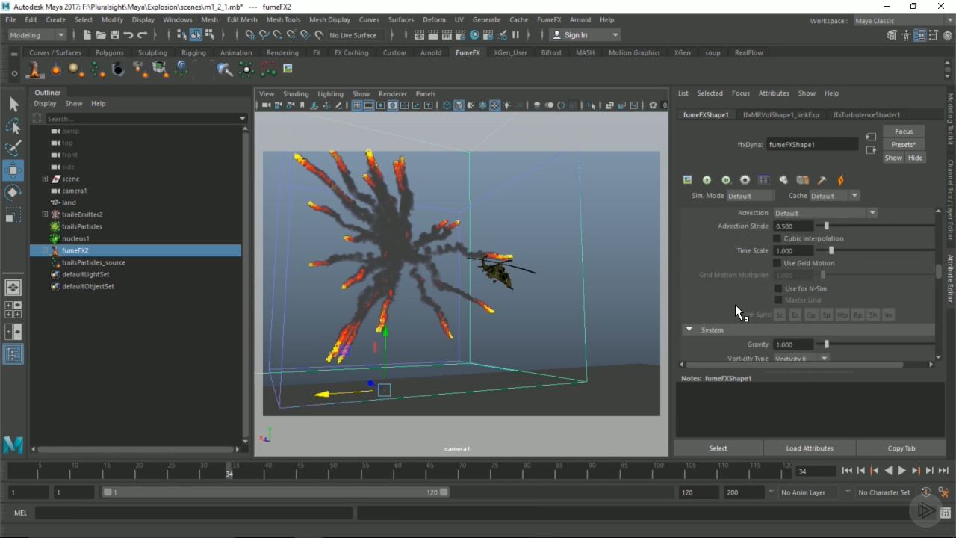
pyautogui.scroll(6, 735, 304)
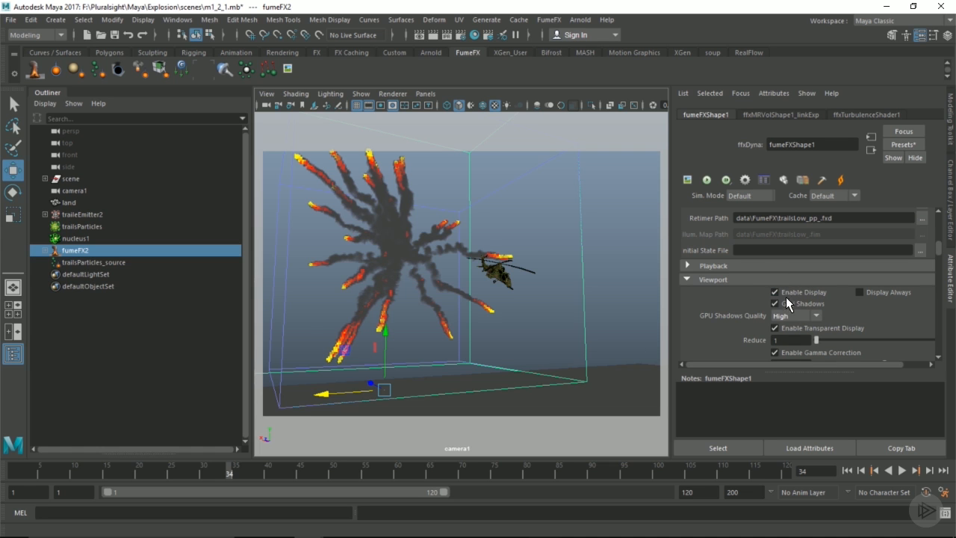
pyautogui.scroll(5, 783, 306)
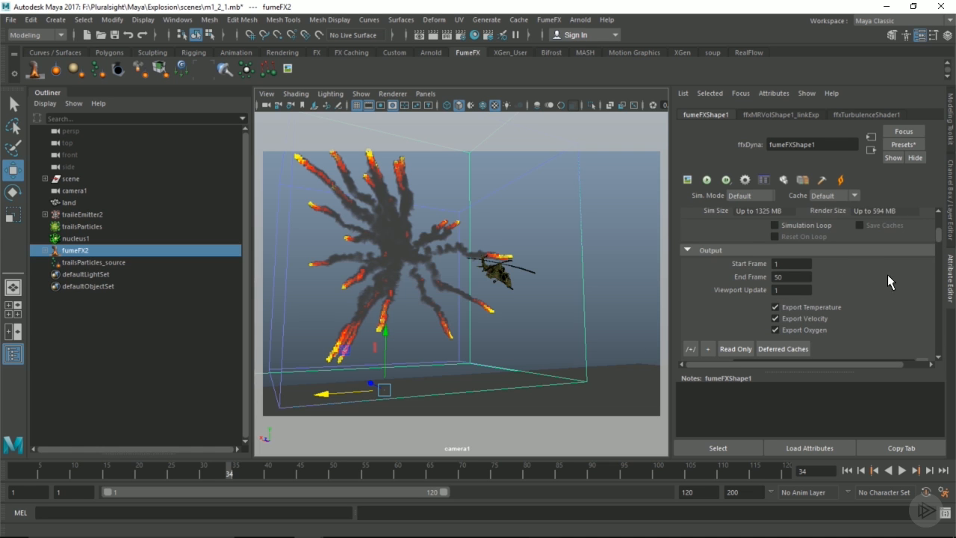
pyautogui.moveTo(940, 241); pyautogui.dragTo(935, 286)
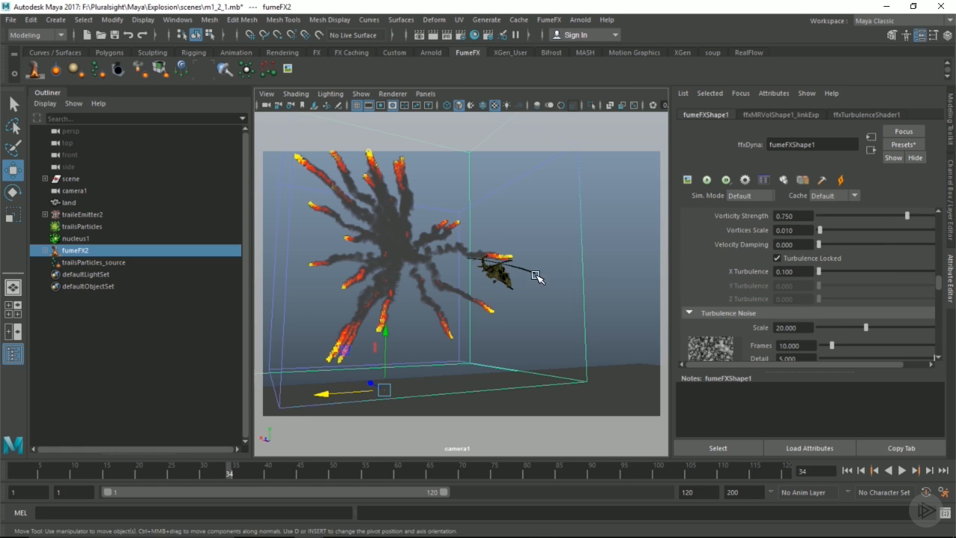
pyautogui.moveTo(249, 470); pyautogui.dragTo(274, 470)
pyautogui.click(267, 470)
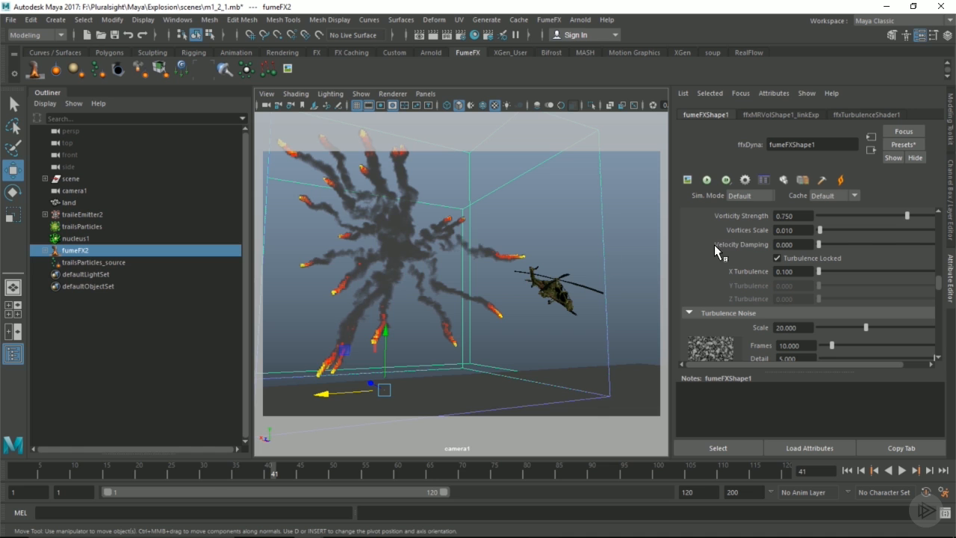
# Set X Turbulence to 0.030 and the turbulence noise Scale to 10.
pyautogui.doubleClick(806, 269)
pyautogui.write('0.030')
pyautogui.press('Return')
pyautogui.click(804, 329)
pyautogui.write('10')
pyautogui.press('Return')
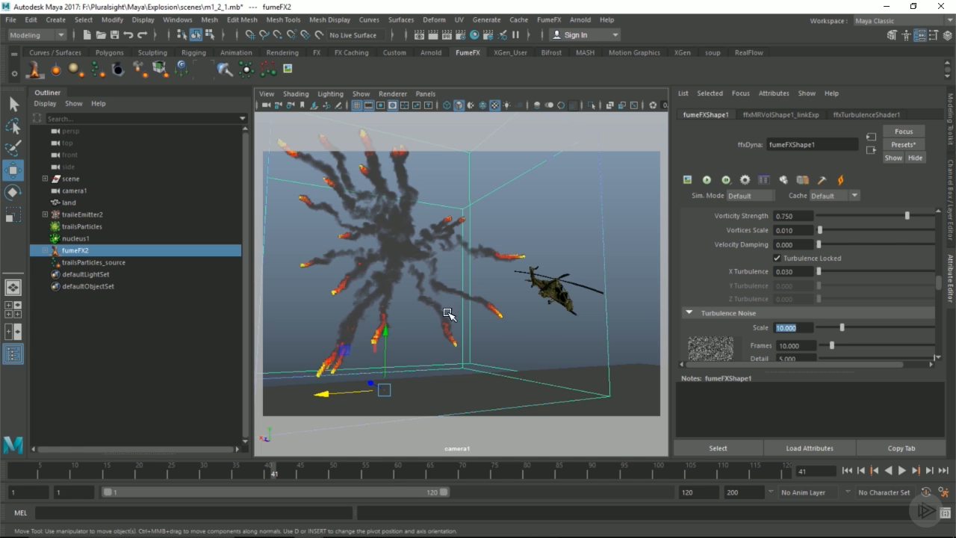
# Change fumeFX2's grid Spacing to 0.5, producing a 450 × 400 × 450 grid.
pyautogui.scroll(10, 825, 283)
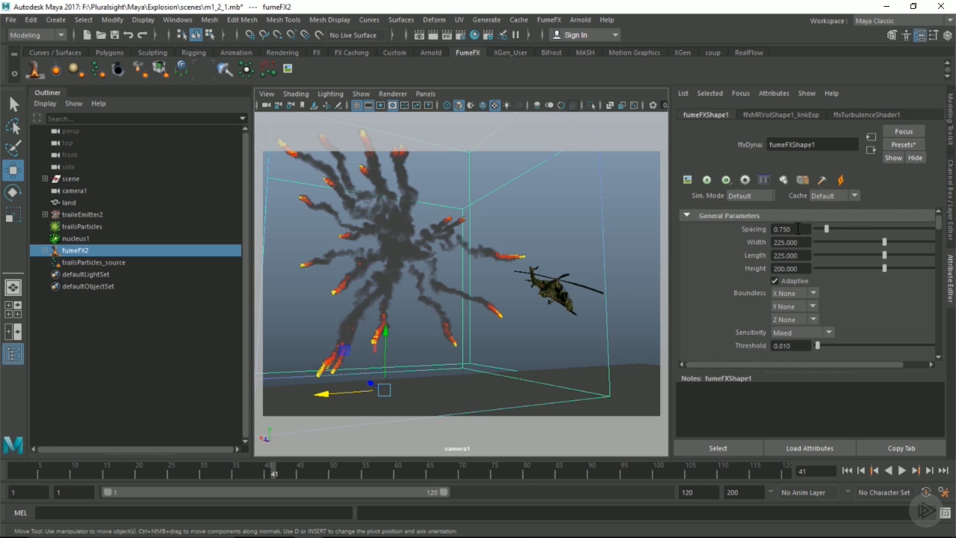
pyautogui.moveTo(797, 228); pyautogui.dragTo(715, 228)
pyautogui.write('0.5')
pyautogui.press('Return')
pyautogui.scroll(-1, 828, 257)
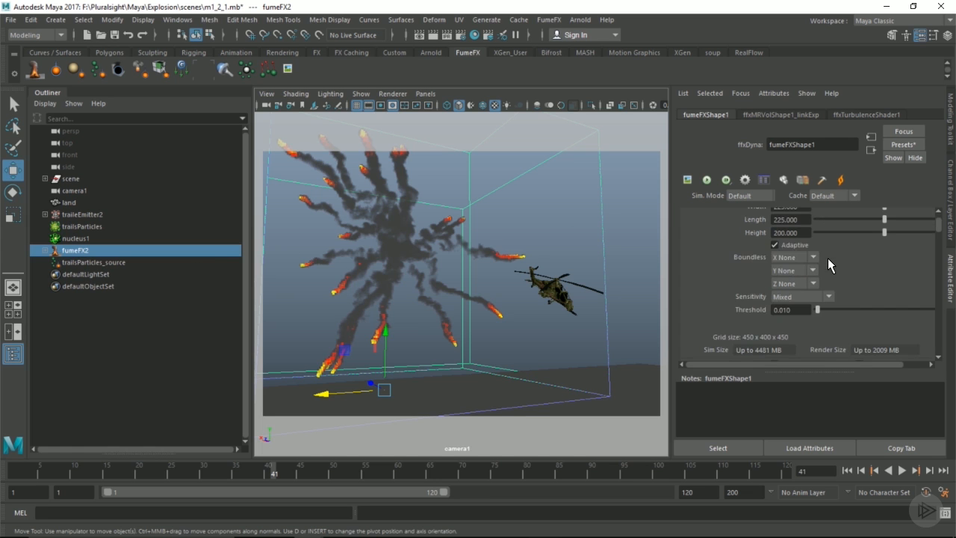
pyautogui.scroll(1, 826, 263)
pyautogui.scroll(-1, 810, 234)
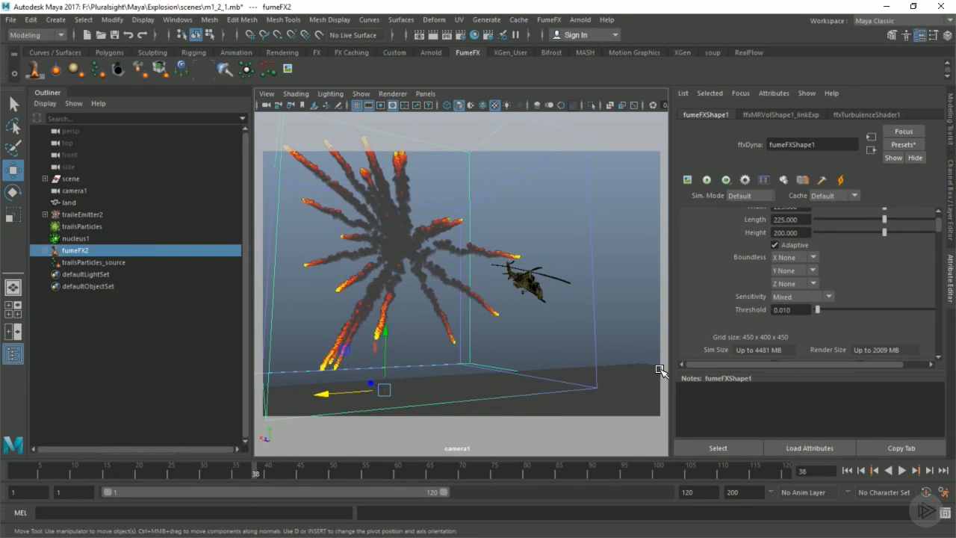
# Scrub to frame 42 and run the viewport simulation twice, stopping at frame 41.
pyautogui.moveTo(263, 473); pyautogui.dragTo(278, 470)
pyautogui.hotkey('alt', 'v')
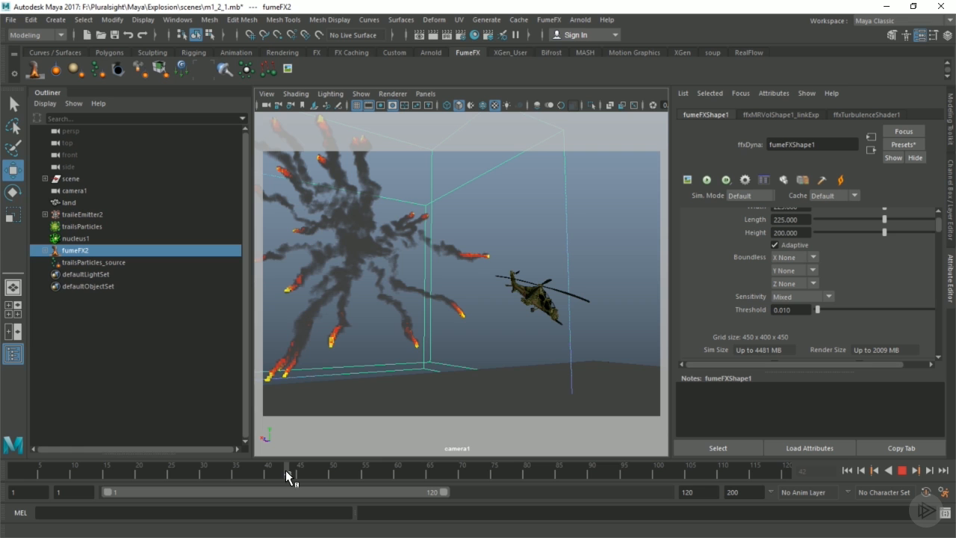
pyautogui.hotkey('alt', 'v')
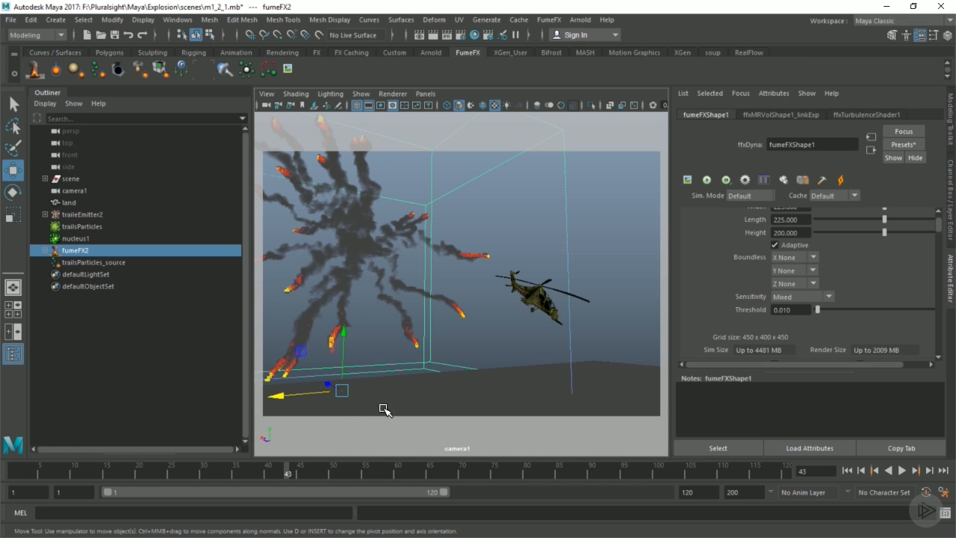
pyautogui.click(280, 473)
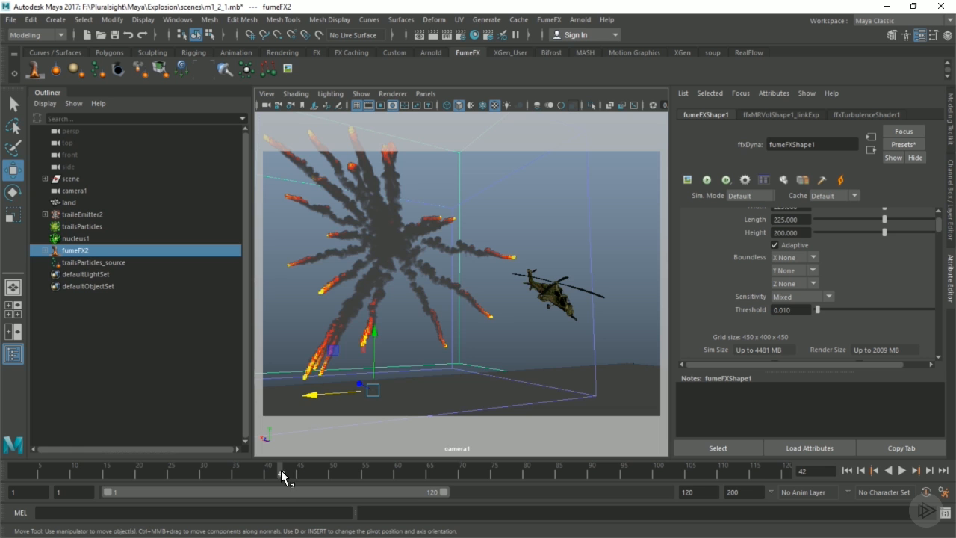
pyautogui.hotkey('alt', 'v')
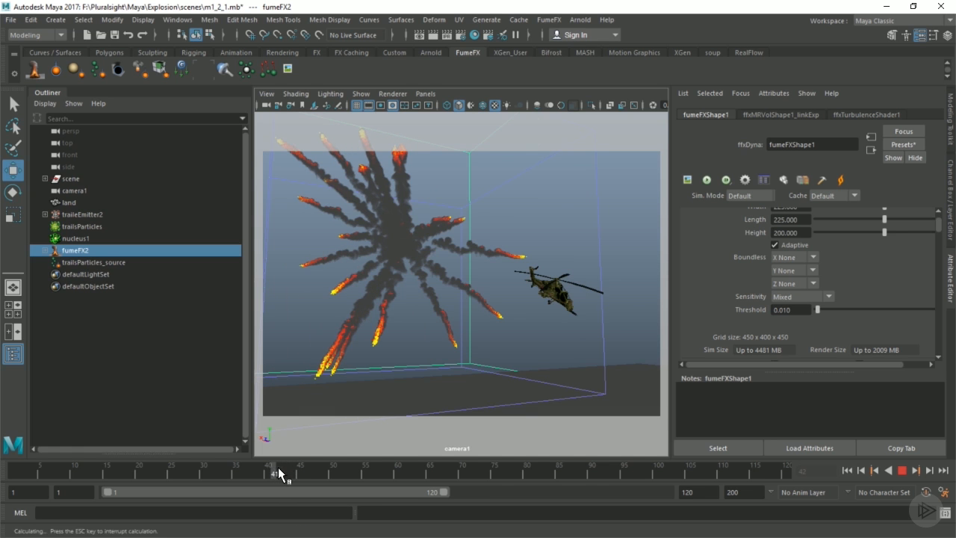
pyautogui.click(281, 467)
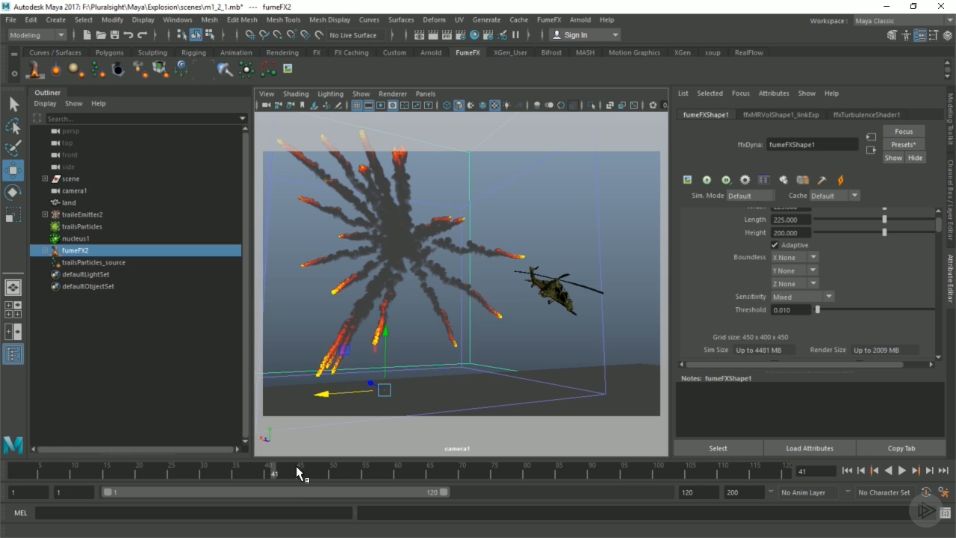